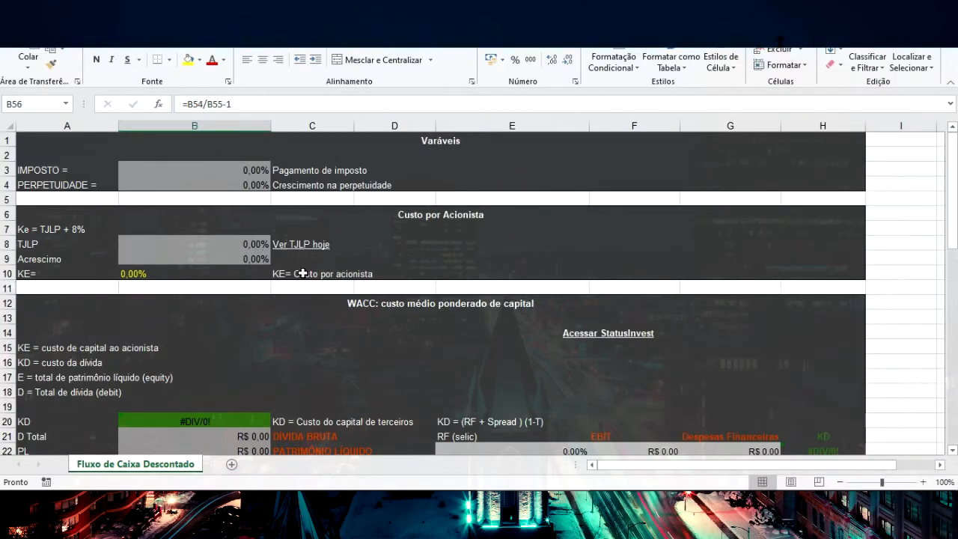
Set the IMPOSTO rate to 34% and the PERPETUIDADE growth rate to 2,5% in the variables section
{"action": "left_click", "coordinate": [246, 171]}
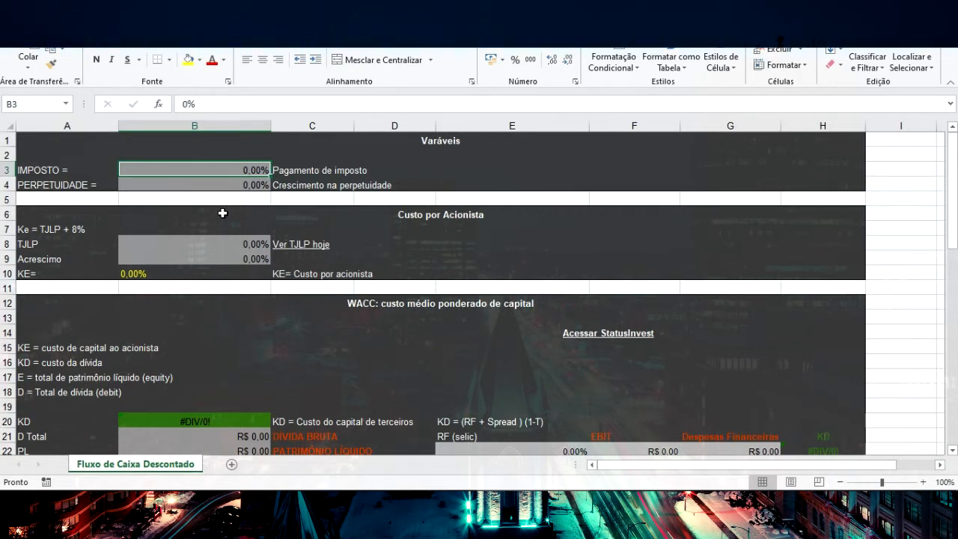
{"action": "type", "text": "34"}
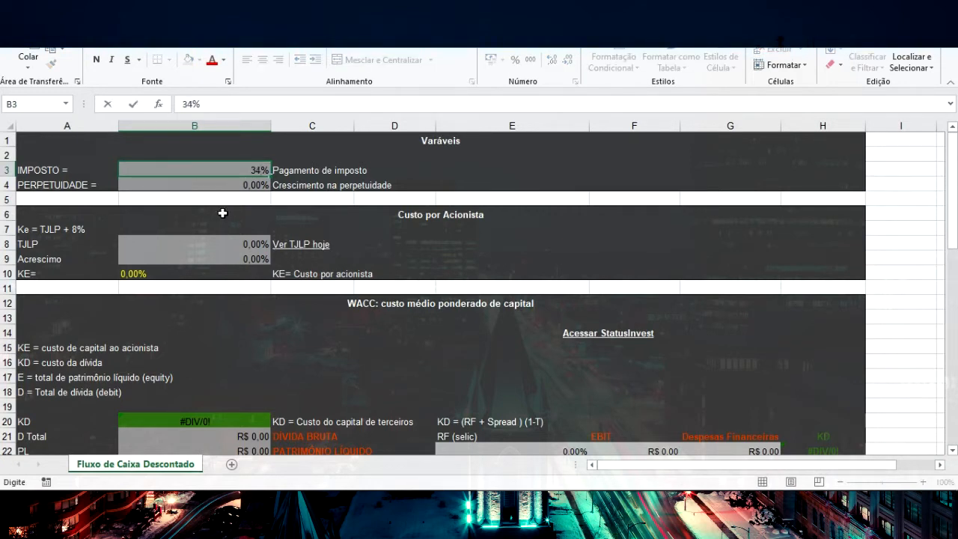
{"action": "key", "text": "Return"}
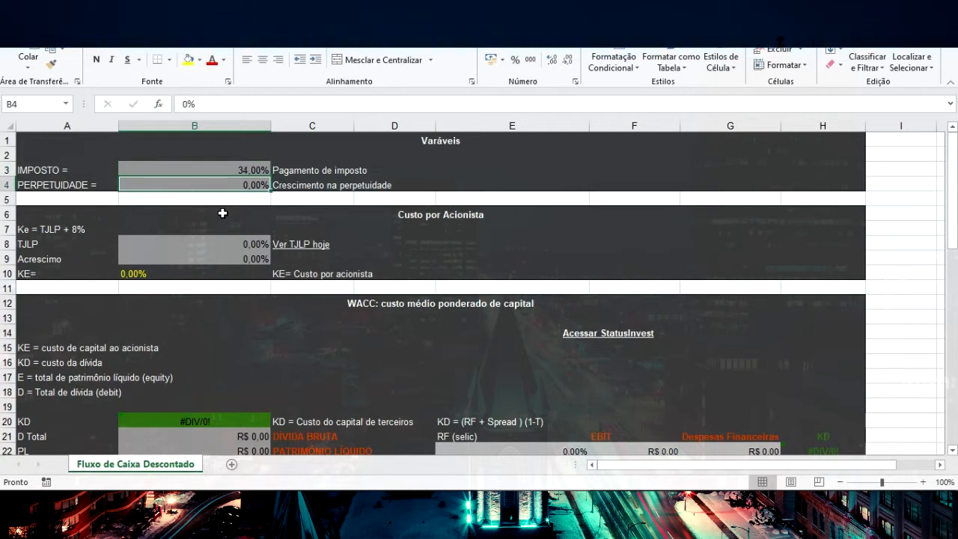
{"action": "left_click", "coordinate": [263, 170]}
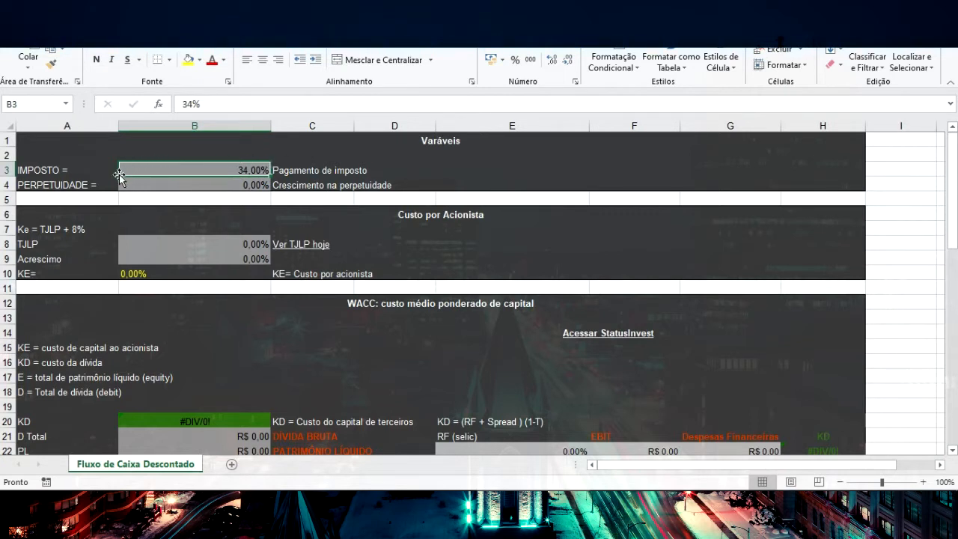
{"action": "left_click", "coordinate": [252, 189]}
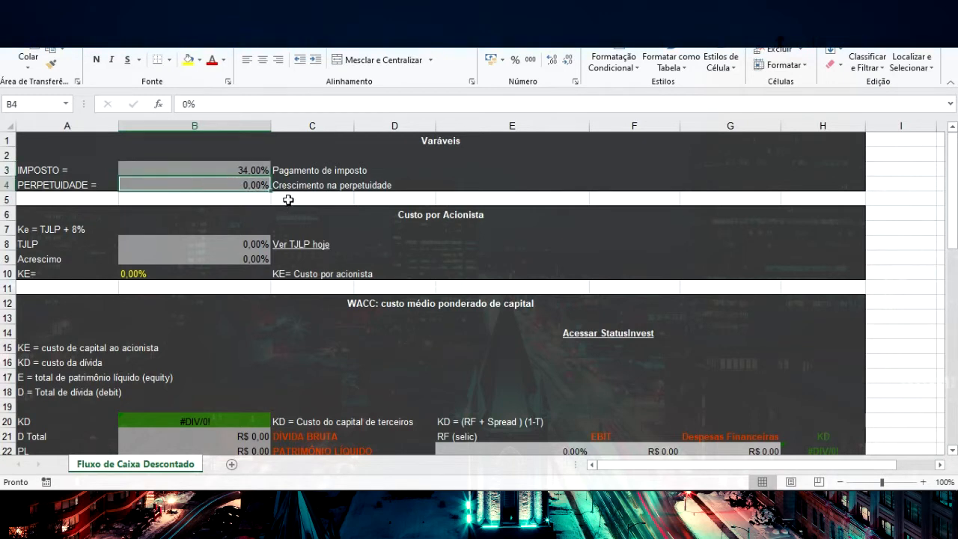
{"action": "type", "text": "2,5"}
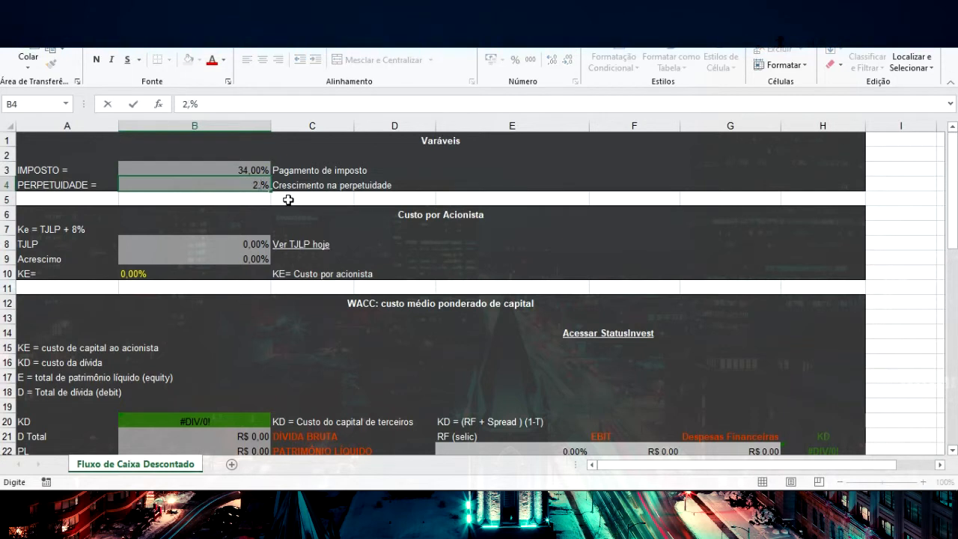
{"action": "key", "text": "Return"}
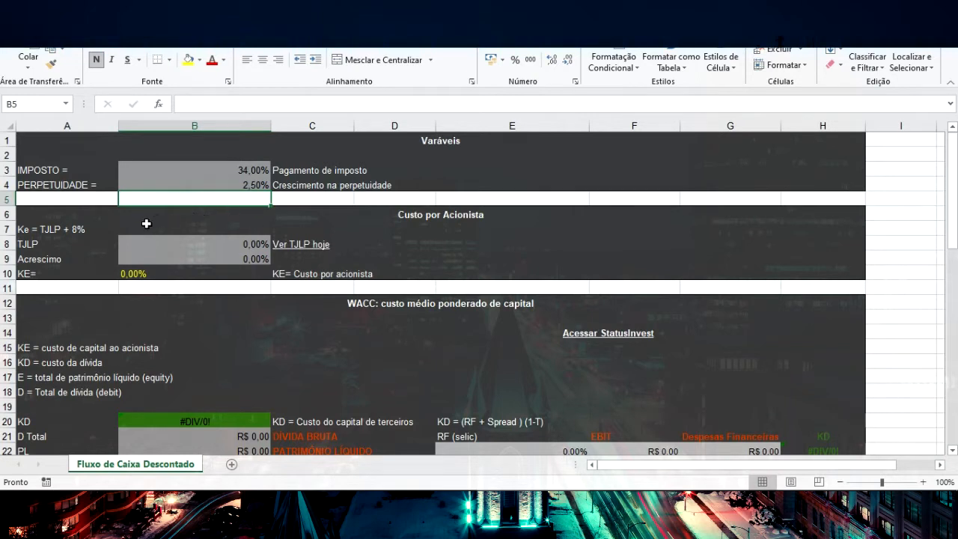
Open the linked BNDES page from the Custo por Acionista section and look up the current TJLP rate
{"action": "left_click", "coordinate": [66, 233]}
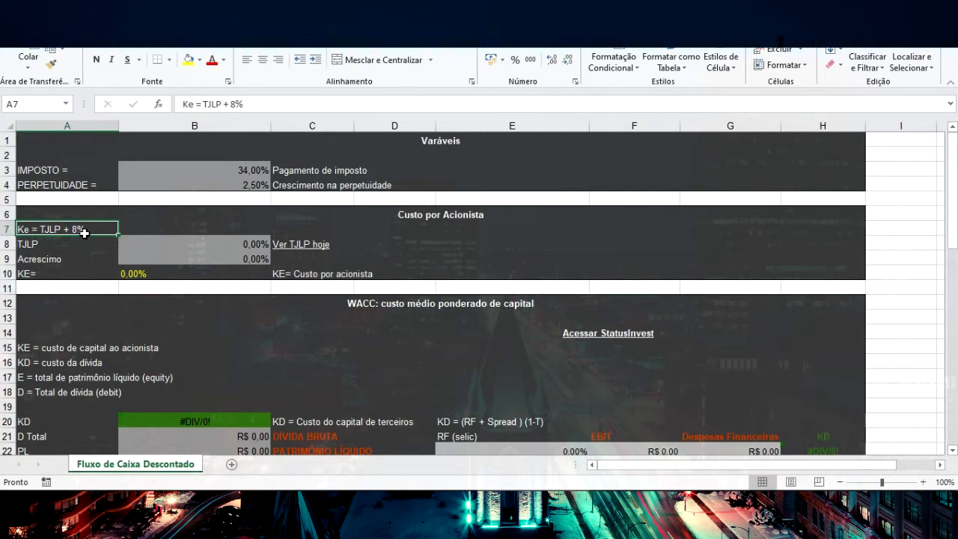
{"action": "left_click", "coordinate": [311, 250]}
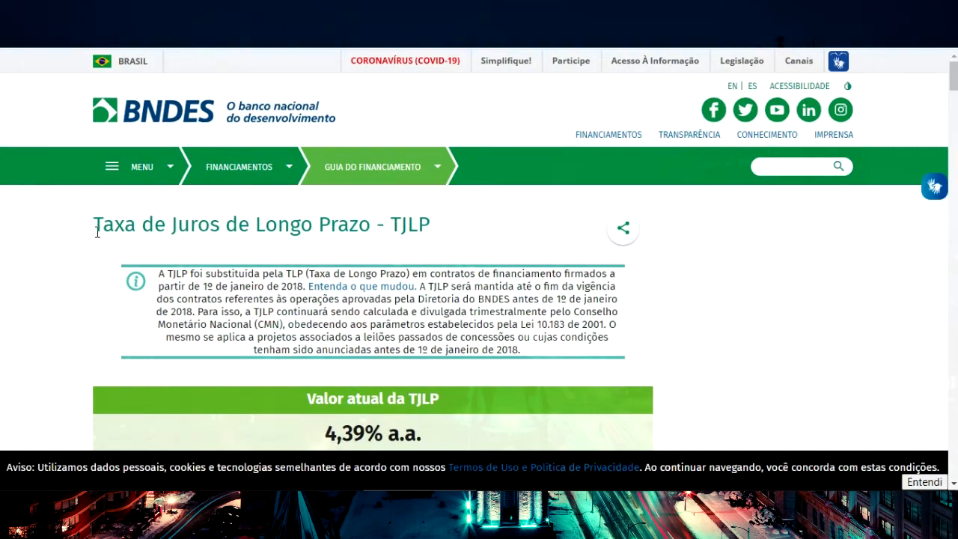
{"action": "left_click_drag", "start_coordinate": [97, 229], "coordinate": [363, 228]}
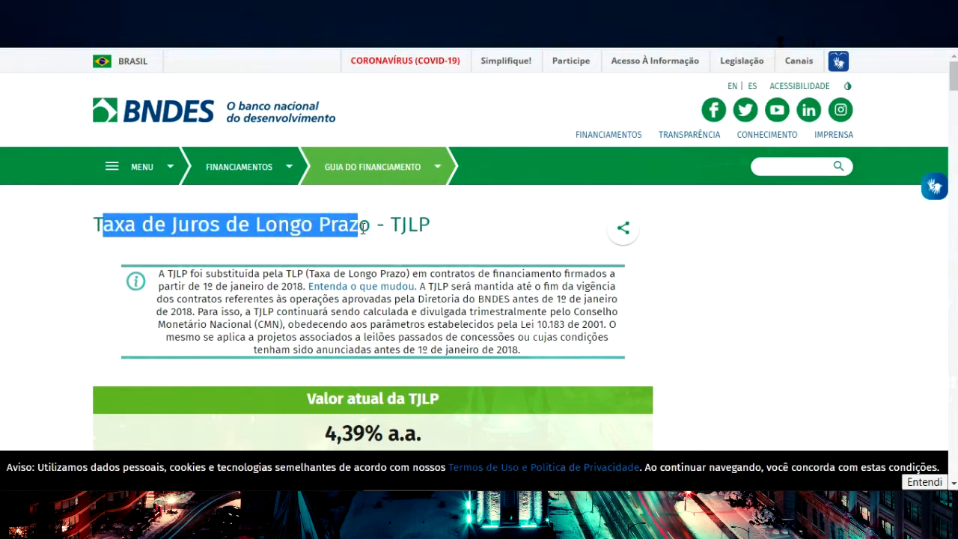
{"action": "scroll", "coordinate": [336, 263], "scroll_direction": "down", "scroll_amount": 2}
{"action": "left_click_drag", "start_coordinate": [326, 297], "coordinate": [378, 291]}
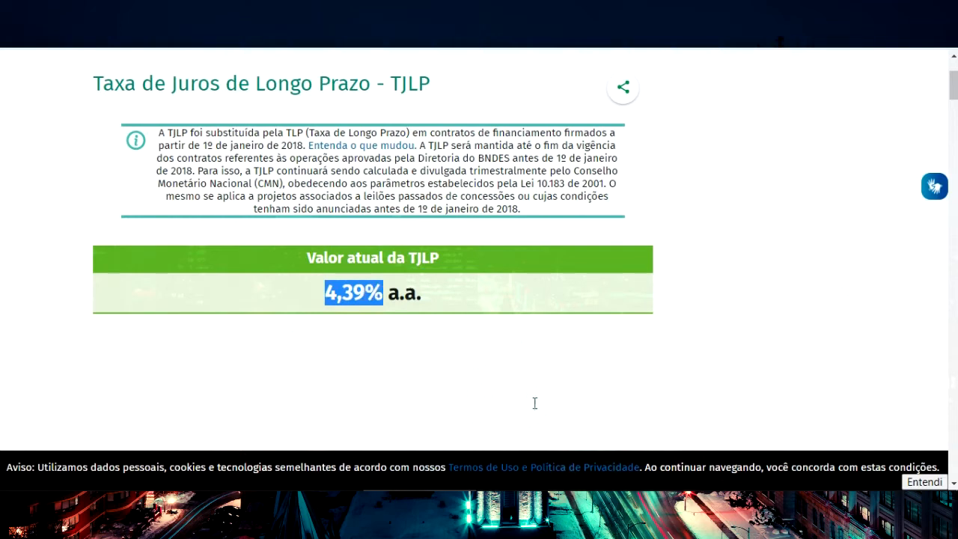
Return to the Excel sheet and set TJLP to 4,39% and Acrescimo to 7%
{"action": "key", "text": "alt+Tab"}
{"action": "left_click", "coordinate": [253, 245]}
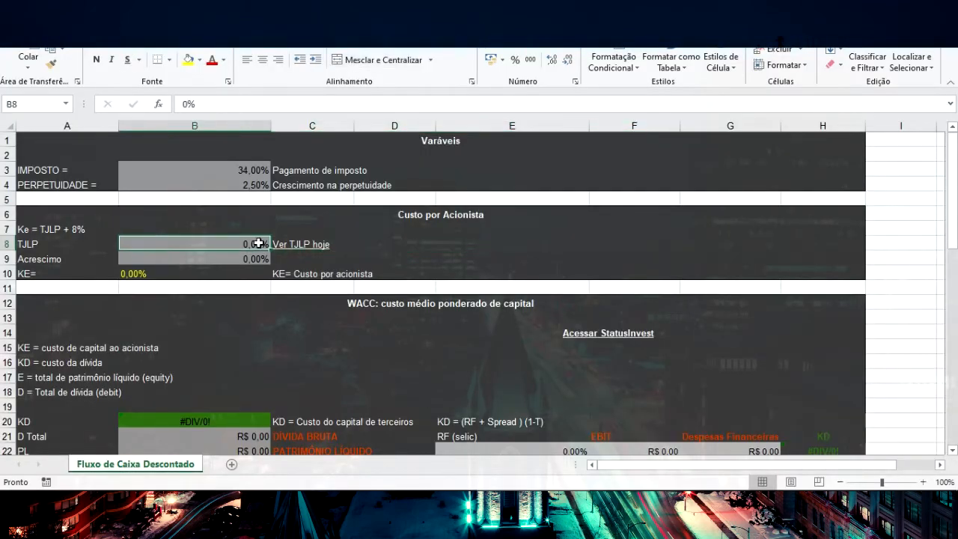
{"action": "type", "text": "4,39"}
{"action": "key", "text": "Return"}
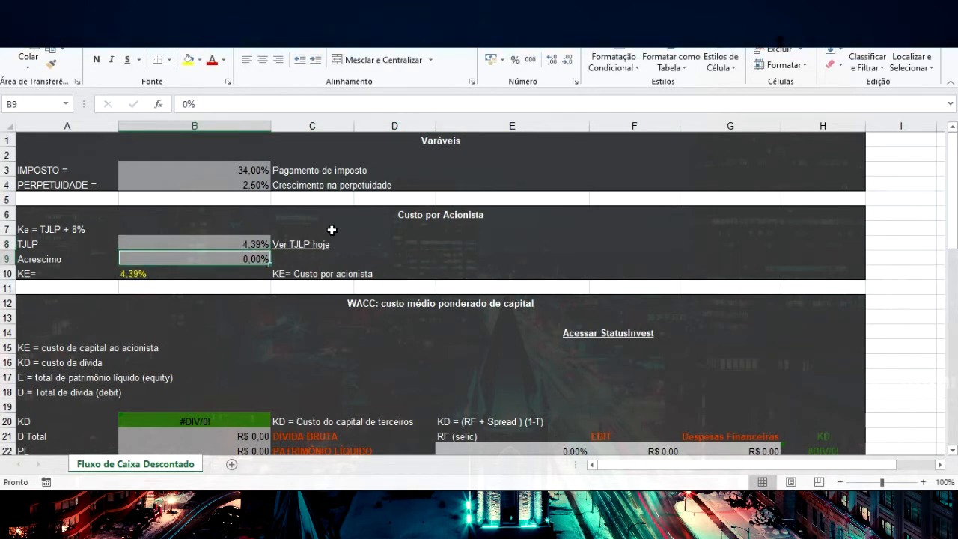
{"action": "type", "text": "7"}
{"action": "key", "text": "Return"}
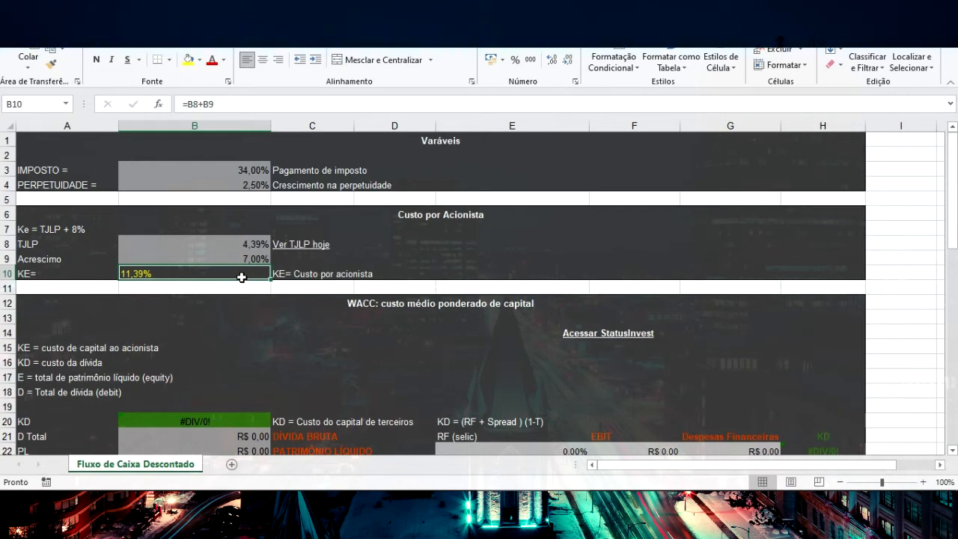
Examine the WACC section: the KE and KD definitions, the KD cell, and the Selic, EBIT and Despesas Financeiras input cells
{"action": "scroll", "coordinate": [187, 279], "scroll_direction": "down", "scroll_amount": 1}
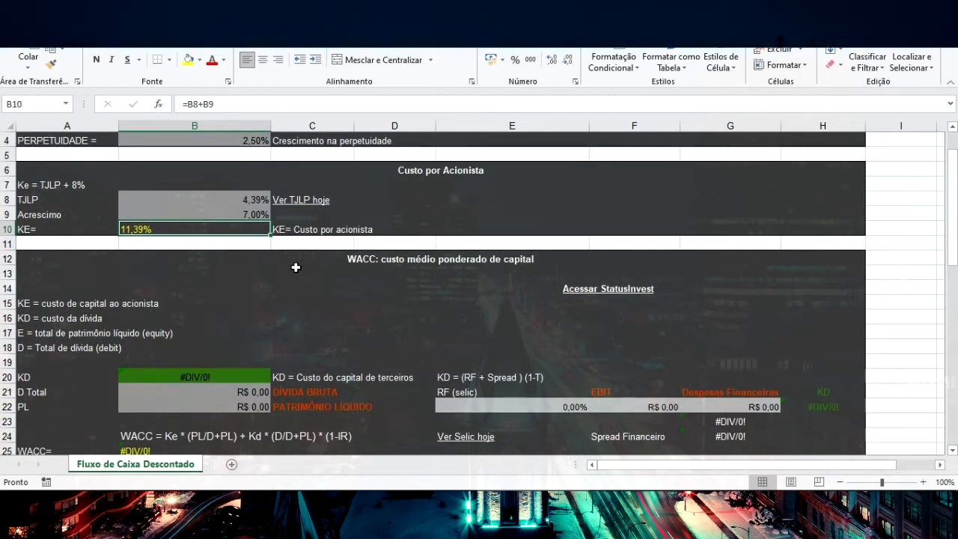
{"action": "scroll", "coordinate": [206, 277], "scroll_direction": "down", "scroll_amount": 1}
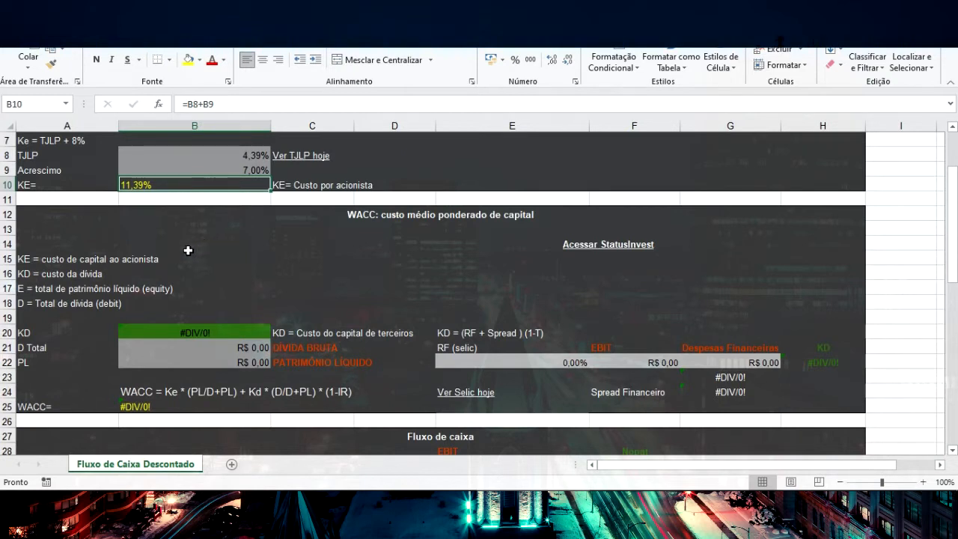
{"action": "left_click", "coordinate": [92, 268]}
{"action": "left_click", "coordinate": [119, 260]}
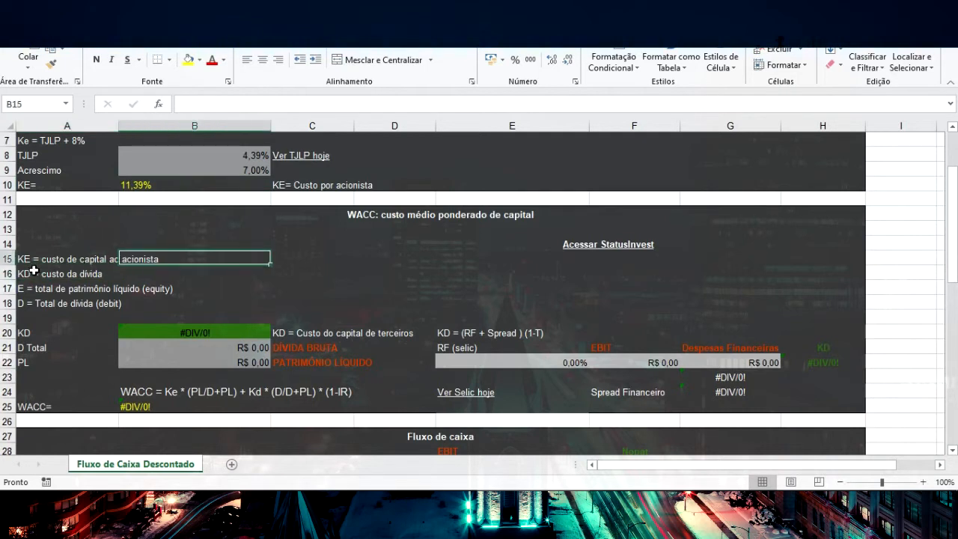
{"action": "left_click", "coordinate": [30, 259]}
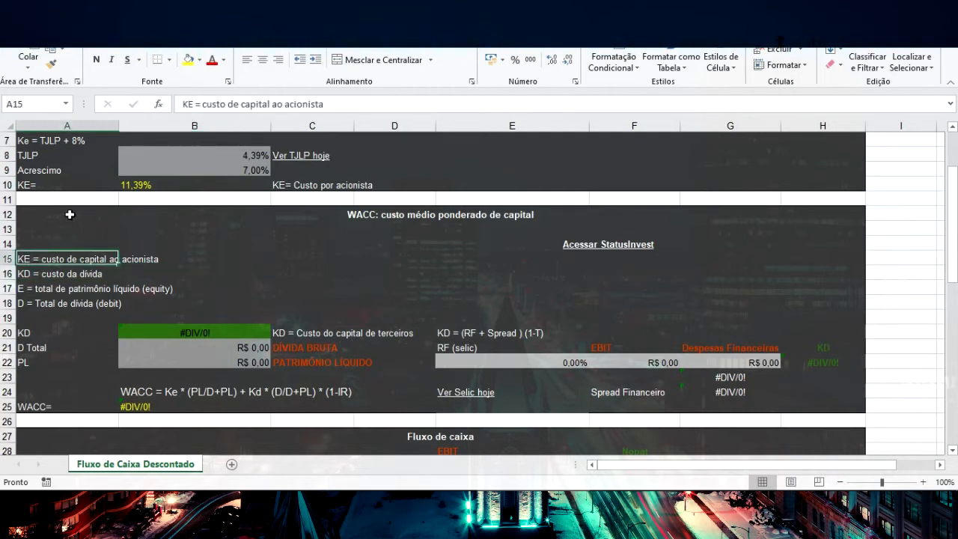
{"action": "left_click", "coordinate": [138, 183]}
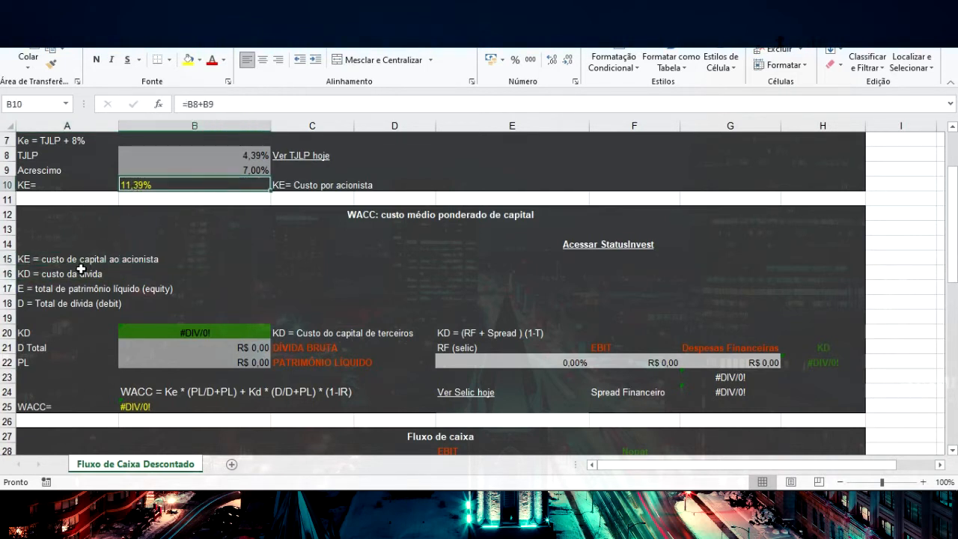
{"action": "left_click", "coordinate": [44, 277]}
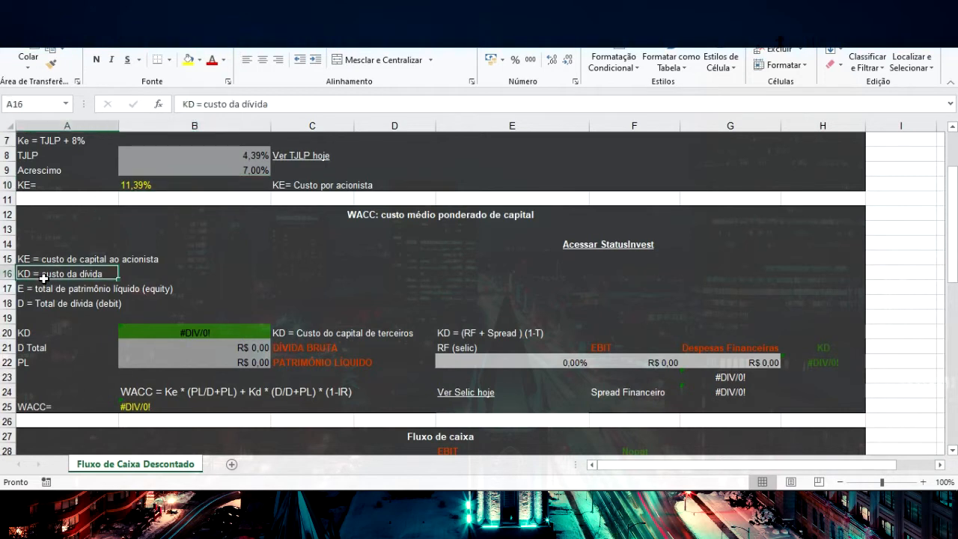
{"action": "left_click", "coordinate": [161, 332]}
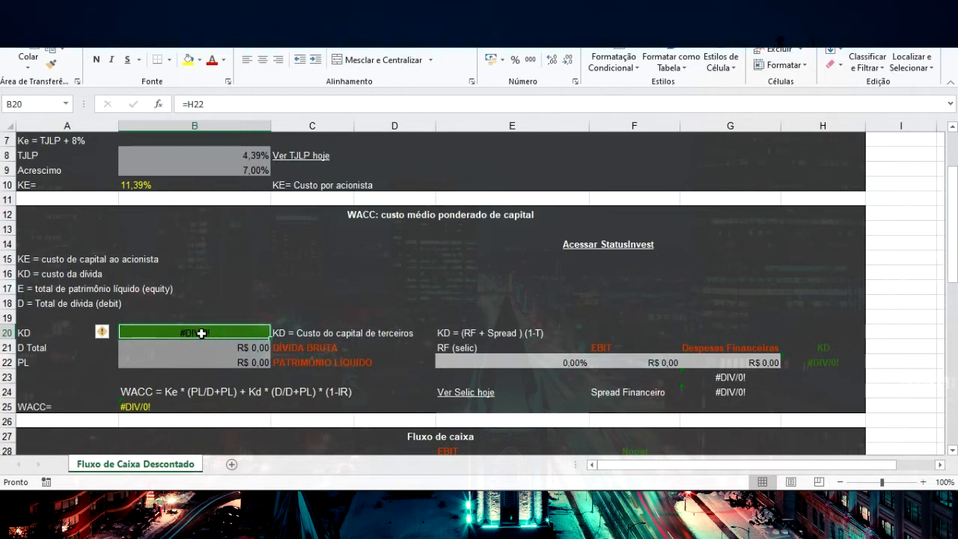
{"action": "left_click", "coordinate": [560, 363]}
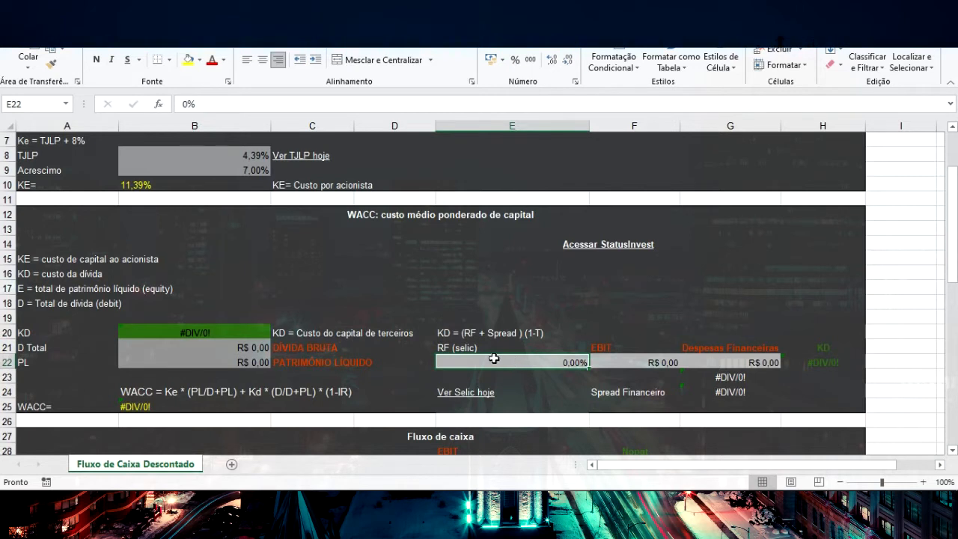
{"action": "left_click", "coordinate": [633, 362]}
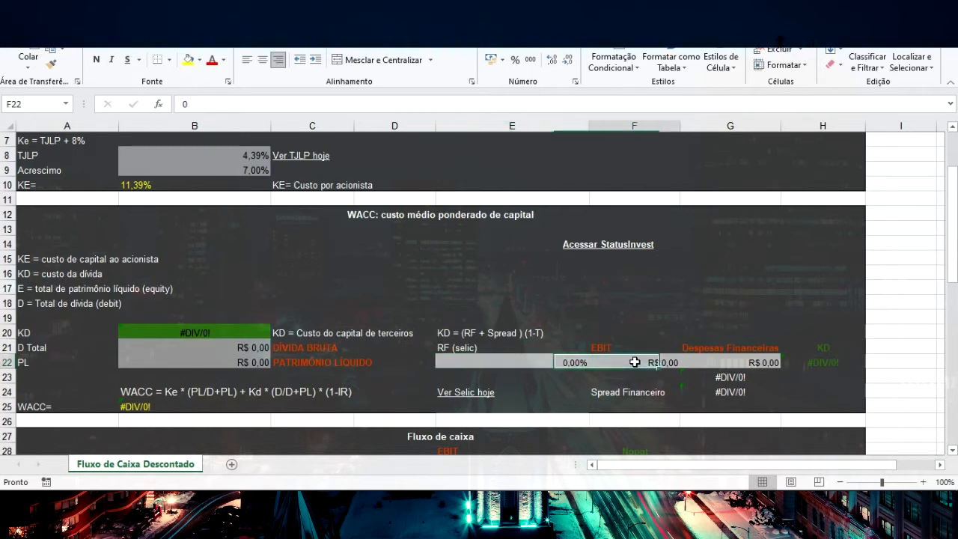
{"action": "left_click", "coordinate": [738, 362]}
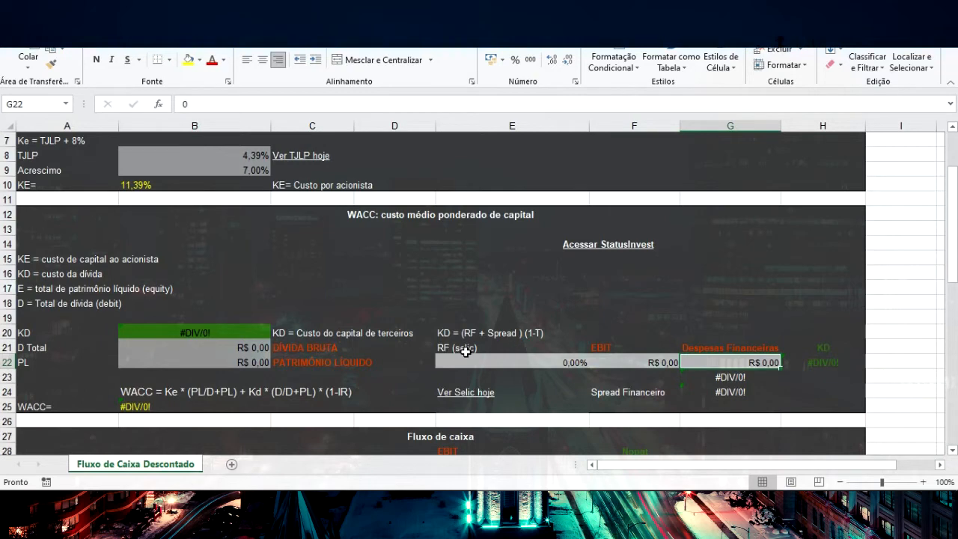
Look up the current Selic rate on the linked Banco Central page and set RF (selic) in the sheet to 2%
{"action": "left_click", "coordinate": [475, 400]}
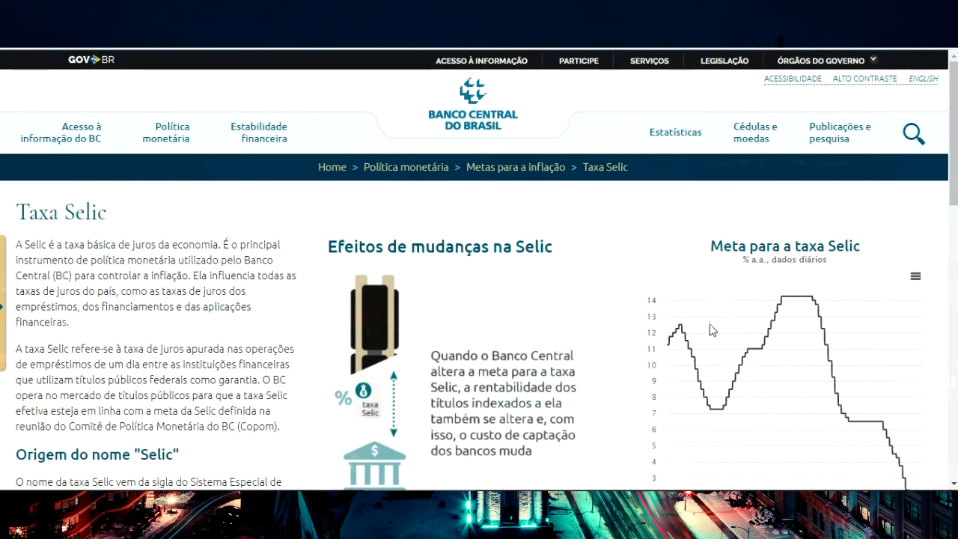
{"action": "scroll", "coordinate": [718, 322], "scroll_direction": "down", "scroll_amount": 1}
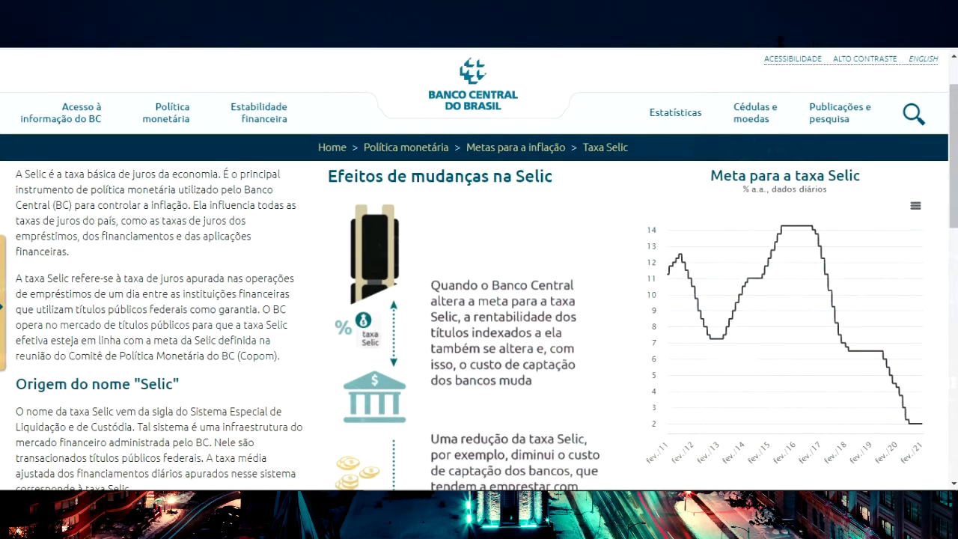
{"action": "key", "text": "alt+Tab"}
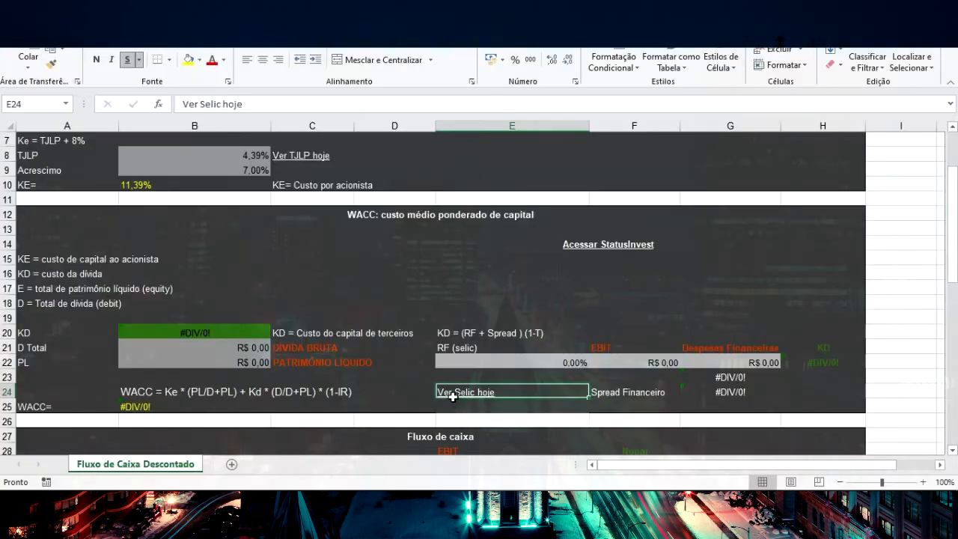
{"action": "left_click", "coordinate": [481, 360]}
{"action": "type", "text": "2"}
{"action": "key", "text": "Return"}
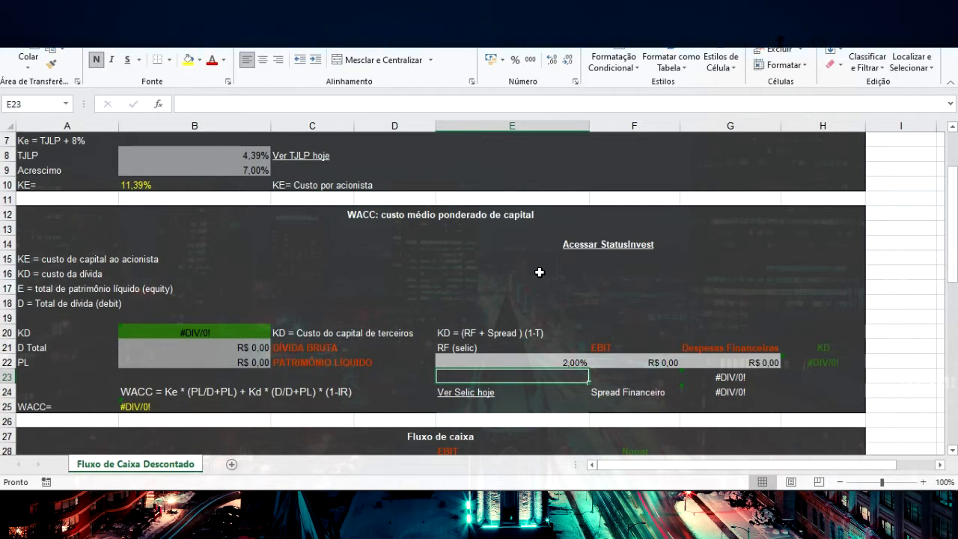
Open the StatusInvest site from the sheet's link, search for b3sa and open the B3SA3 stock page
{"action": "left_click", "coordinate": [610, 249]}
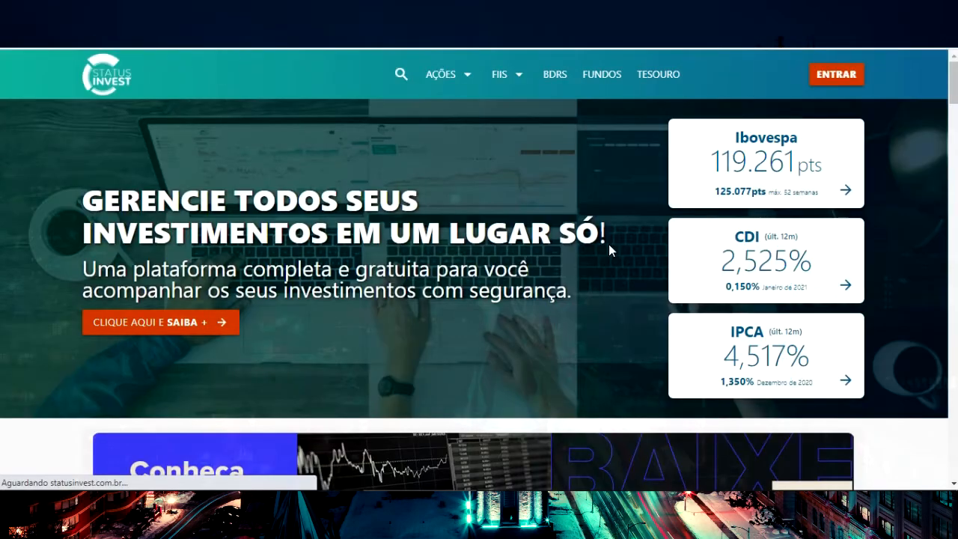
{"action": "left_click", "coordinate": [402, 74]}
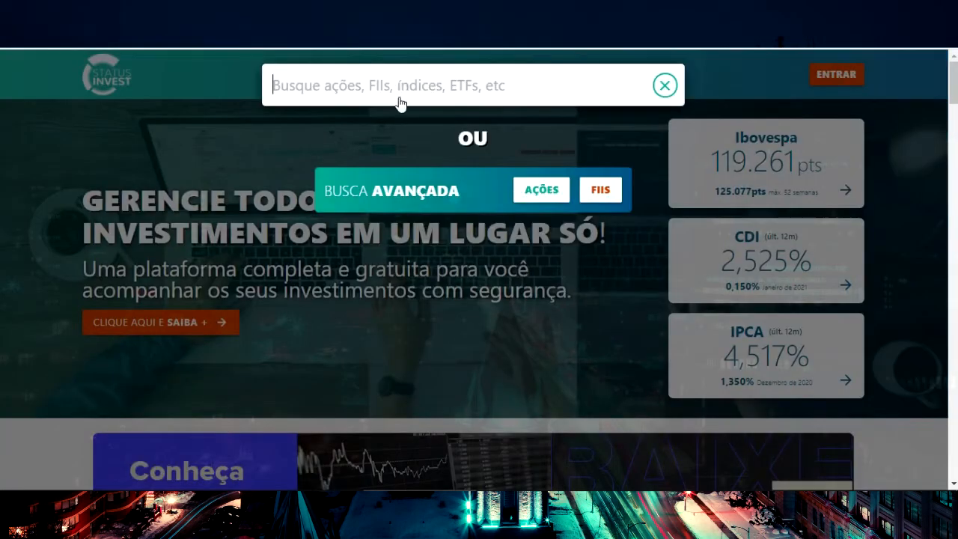
{"action": "type", "text": "b3sa"}
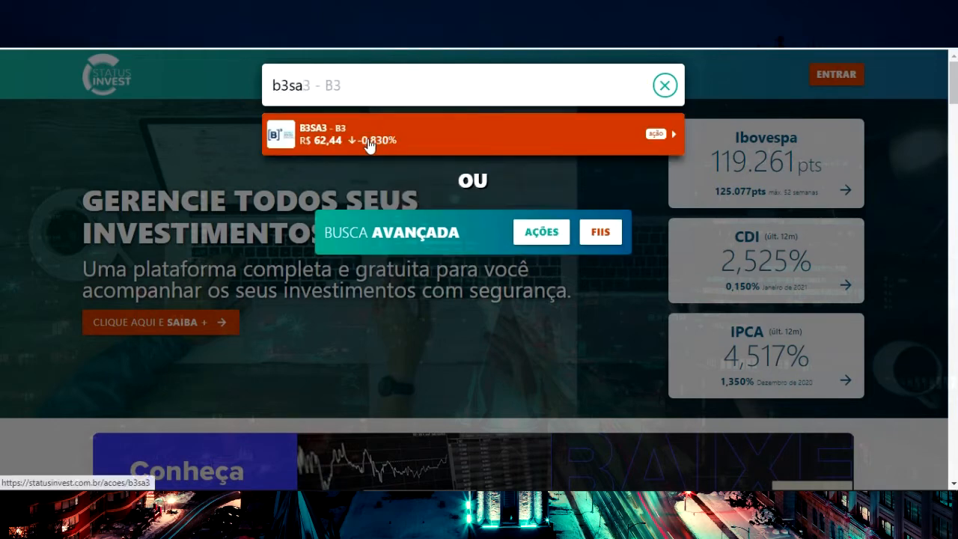
{"action": "left_click", "coordinate": [358, 146]}
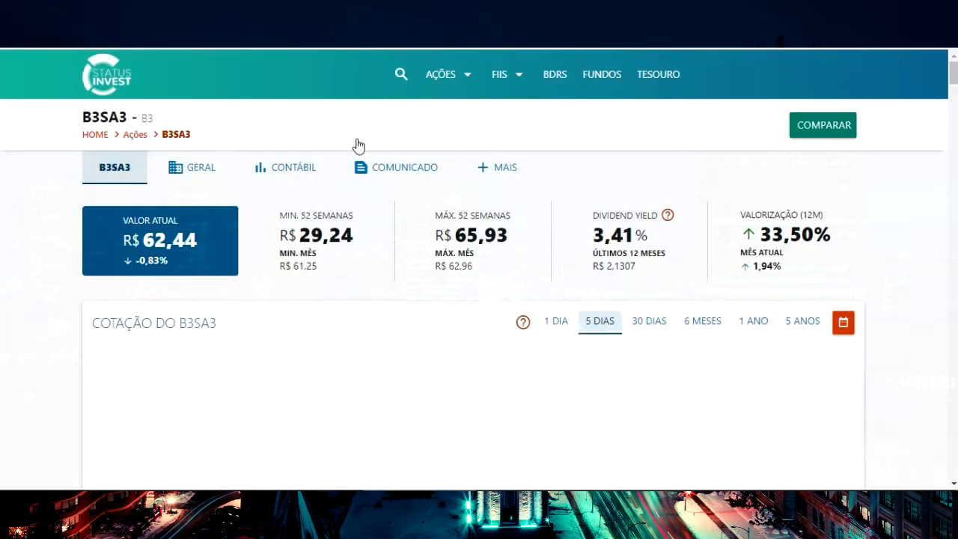
Look up the last-12-month EBIT in the B3SA3 Resultado table and set EBIT in the sheet's WACC section to R$ 4.978.740.000
{"action": "scroll", "coordinate": [321, 247], "scroll_direction": "down", "scroll_amount": 5}
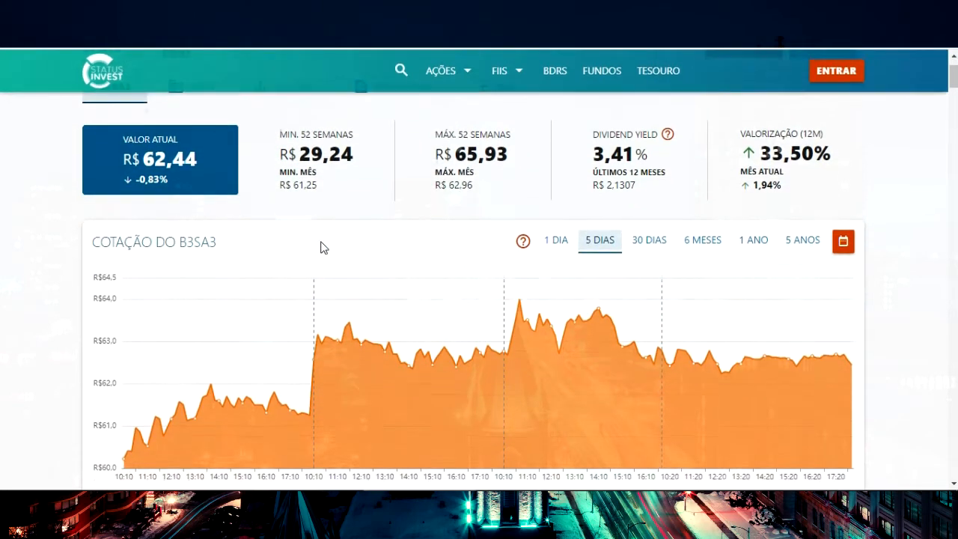
{"action": "scroll", "coordinate": [320, 241], "scroll_direction": "down", "scroll_amount": 10}
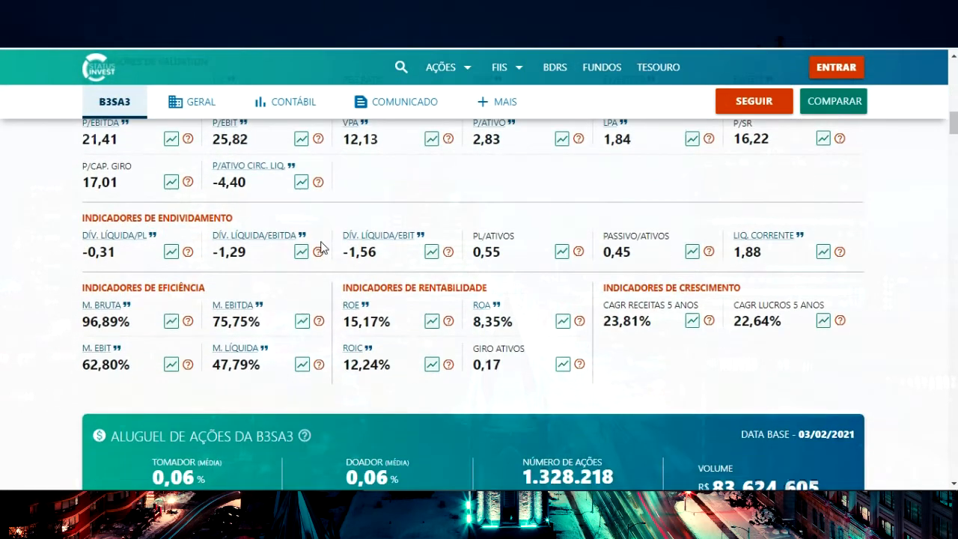
{"action": "scroll", "coordinate": [321, 247], "scroll_direction": "down", "scroll_amount": 5}
{"action": "scroll", "coordinate": [320, 249], "scroll_direction": "down", "scroll_amount": 15}
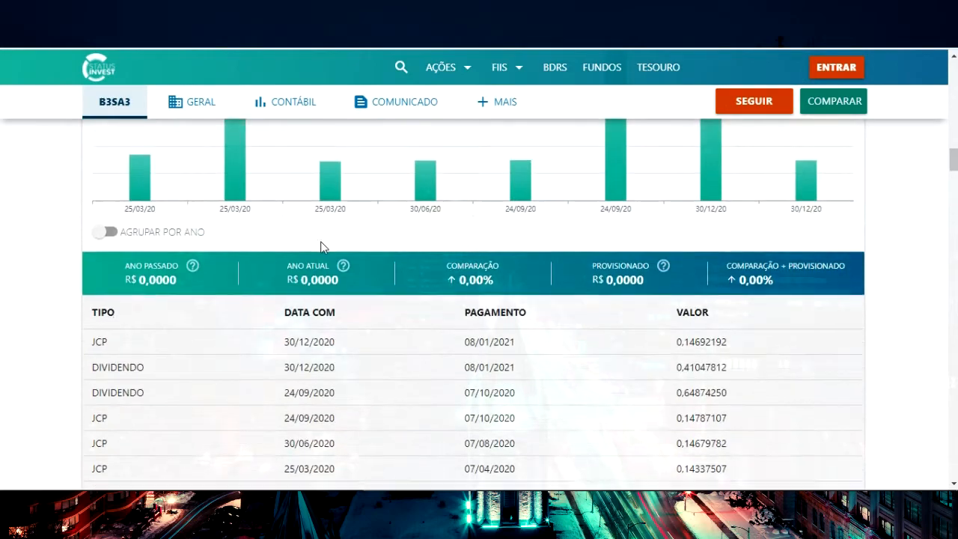
{"action": "scroll", "coordinate": [320, 249], "scroll_direction": "down", "scroll_amount": 9}
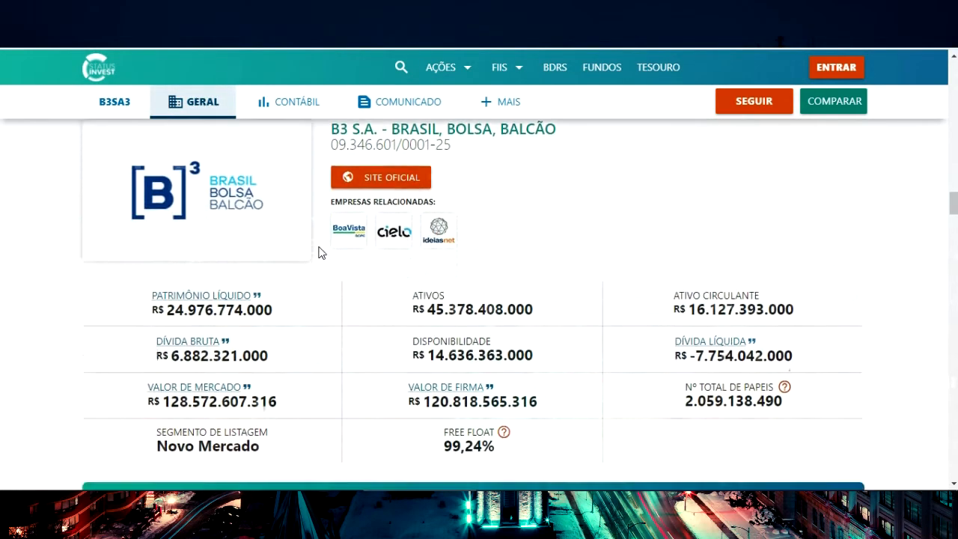
{"action": "scroll", "coordinate": [319, 252], "scroll_direction": "down", "scroll_amount": 8}
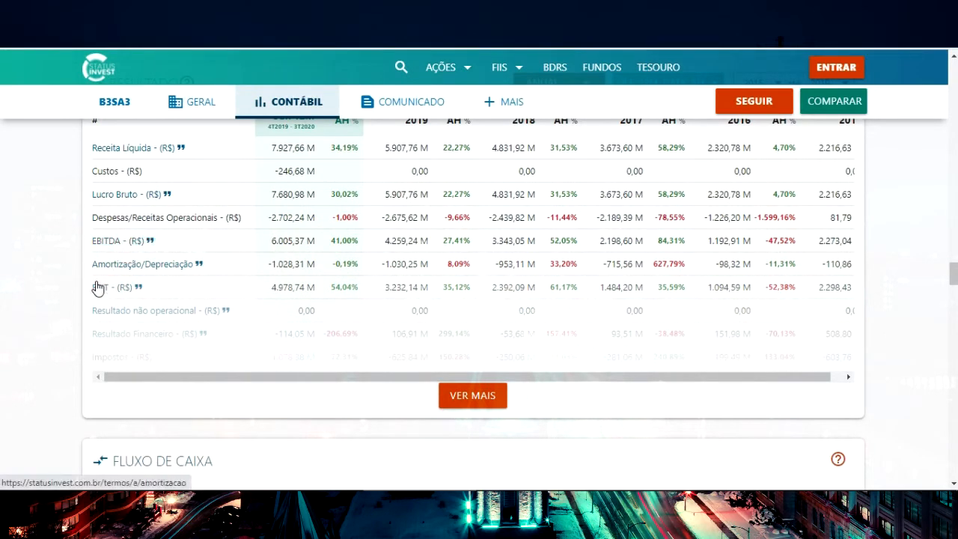
{"action": "left_click_drag", "start_coordinate": [271, 289], "coordinate": [304, 291]}
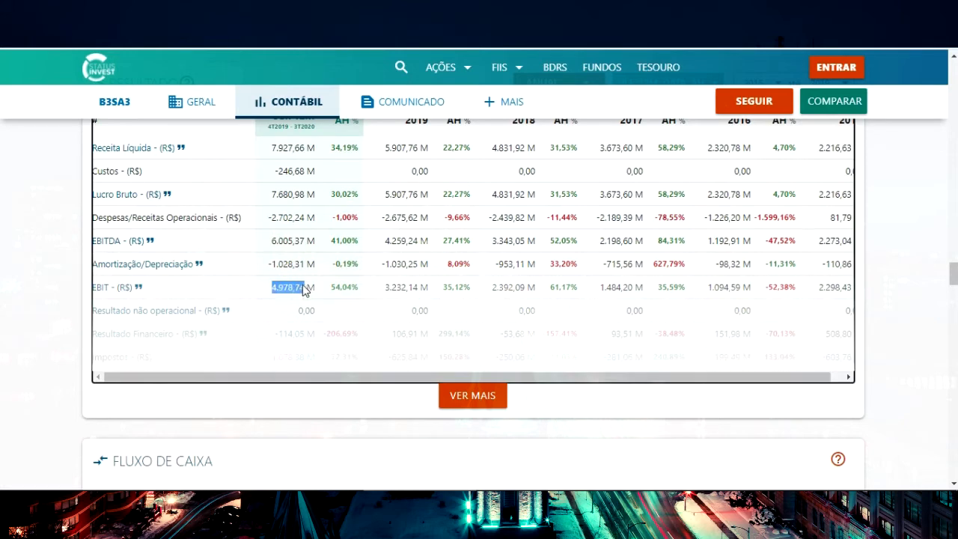
{"action": "key", "text": "alt+Tab"}
{"action": "type", "text": "4978740000"}
{"action": "key", "text": "Return"}
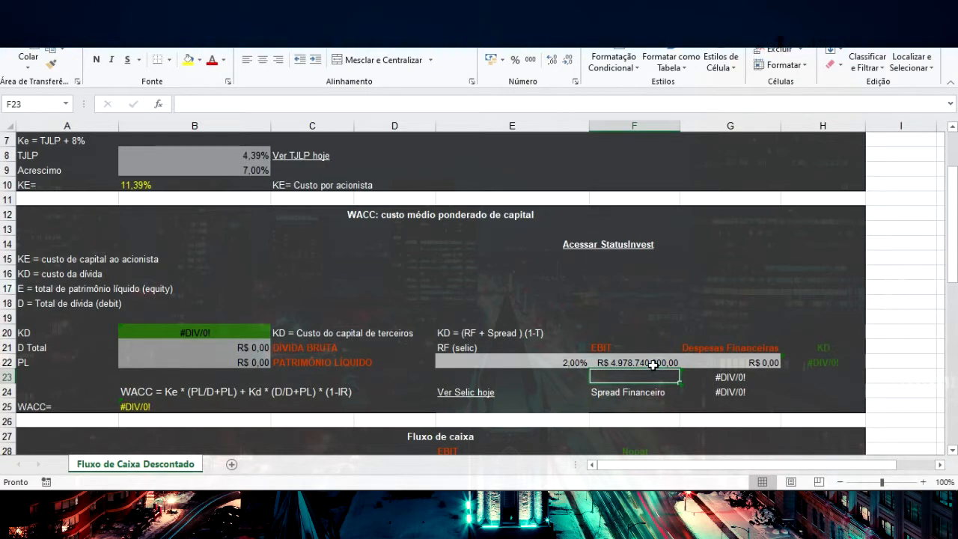
Set Despesas Financeiras to R$ 2.702.240.000 from the site's last-12-month Despesas/Receitas Operacionais row, and check both KD cells
{"action": "left_click", "coordinate": [748, 362]}
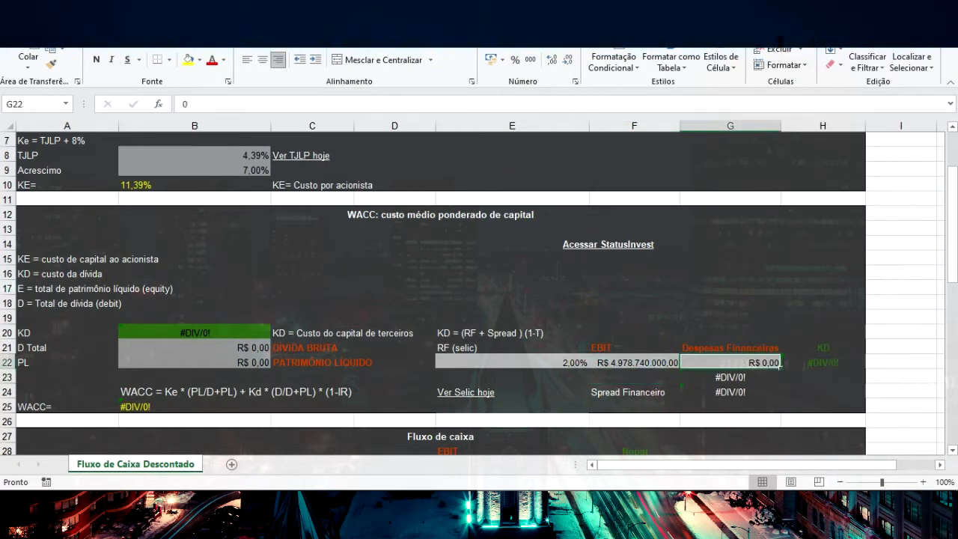
{"action": "left_click", "coordinate": [425, 500]}
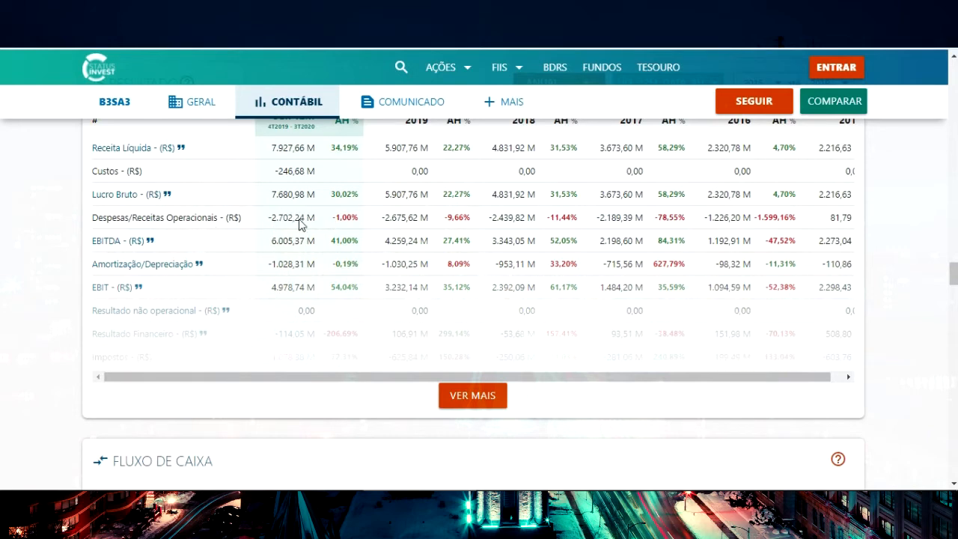
{"action": "key", "text": "alt+Tab"}
{"action": "type", "text": "2.702.240."}
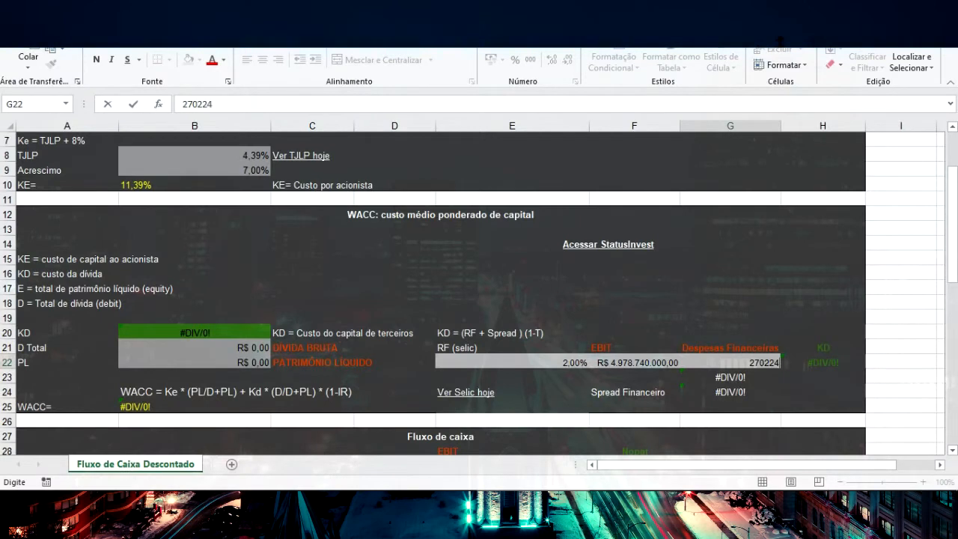
{"action": "type", "text": "0000"}
{"action": "key", "text": "Return"}
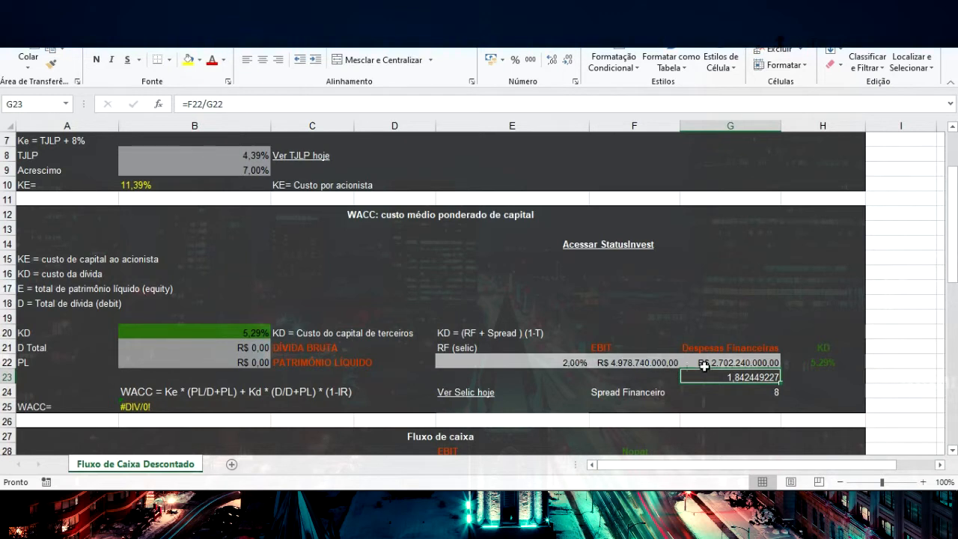
{"action": "left_click", "coordinate": [816, 362]}
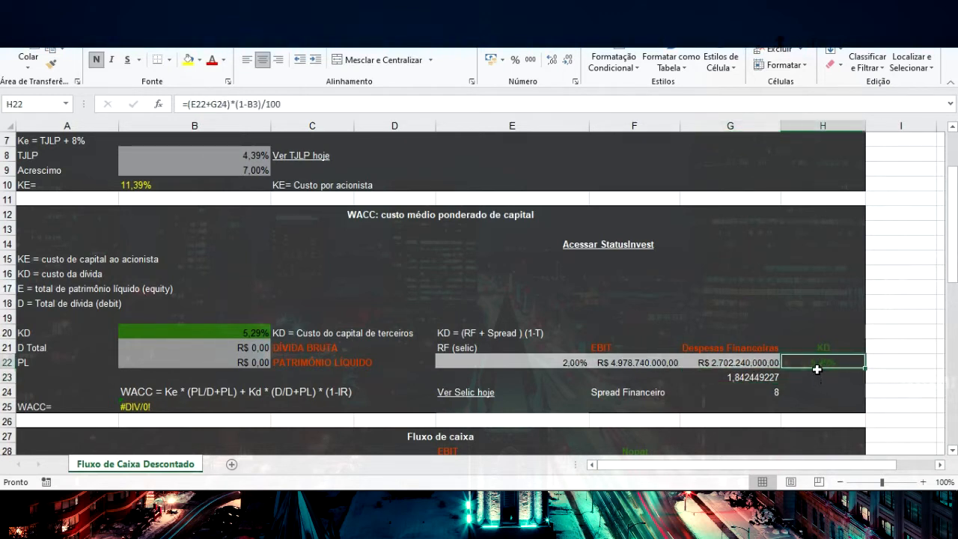
{"action": "left_click", "coordinate": [259, 334]}
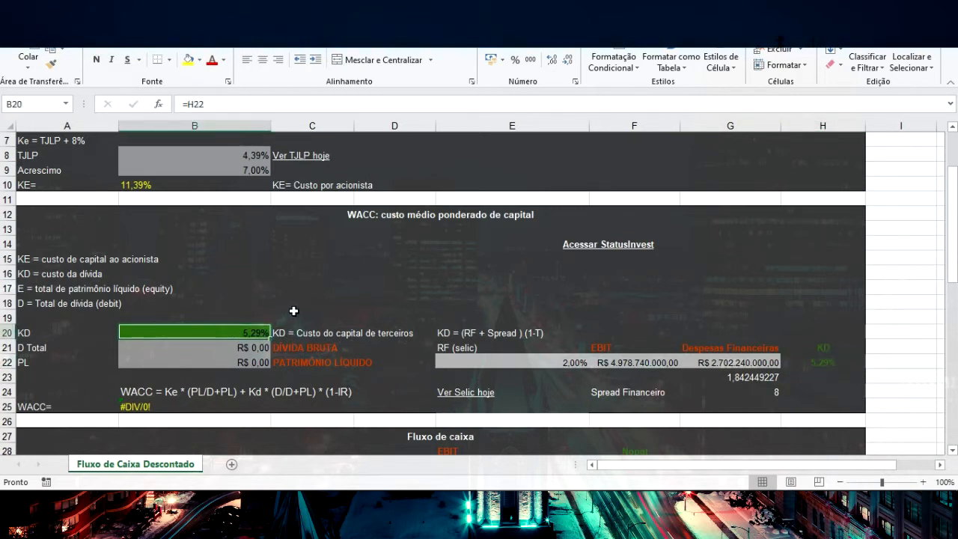
Look up Dívida Bruta in the company data on StatusInvest and set D Total in the sheet to R$ 6.882.321.000
{"action": "left_click", "coordinate": [253, 350]}
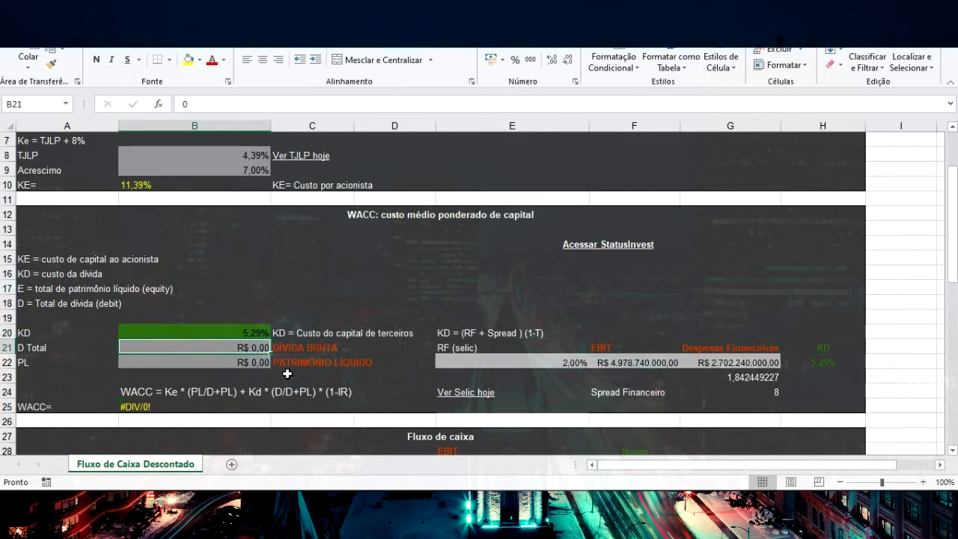
{"action": "left_click", "coordinate": [434, 503]}
{"action": "scroll", "coordinate": [467, 319], "scroll_direction": "down", "scroll_amount": 2}
{"action": "scroll", "coordinate": [467, 319], "scroll_direction": "up", "scroll_amount": 2}
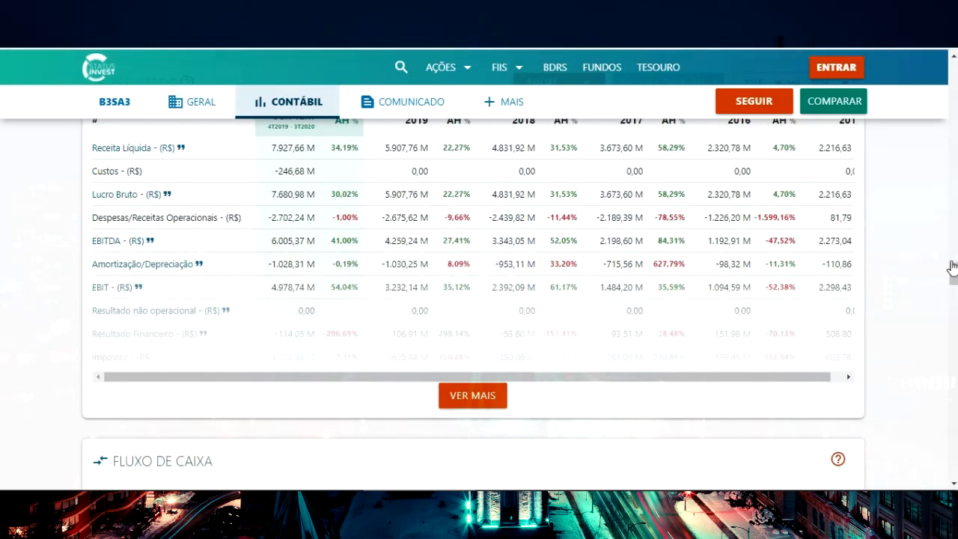
{"action": "scroll", "coordinate": [955, 276], "scroll_direction": "up", "scroll_amount": 1}
{"action": "left_click_drag", "start_coordinate": [955, 277], "coordinate": [955, 211]}
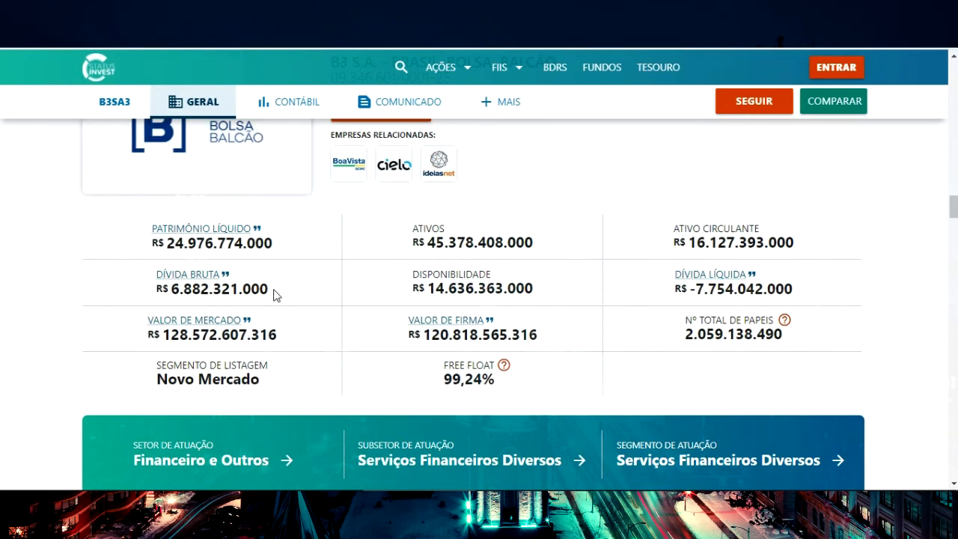
{"action": "key", "text": "alt+Tab"}
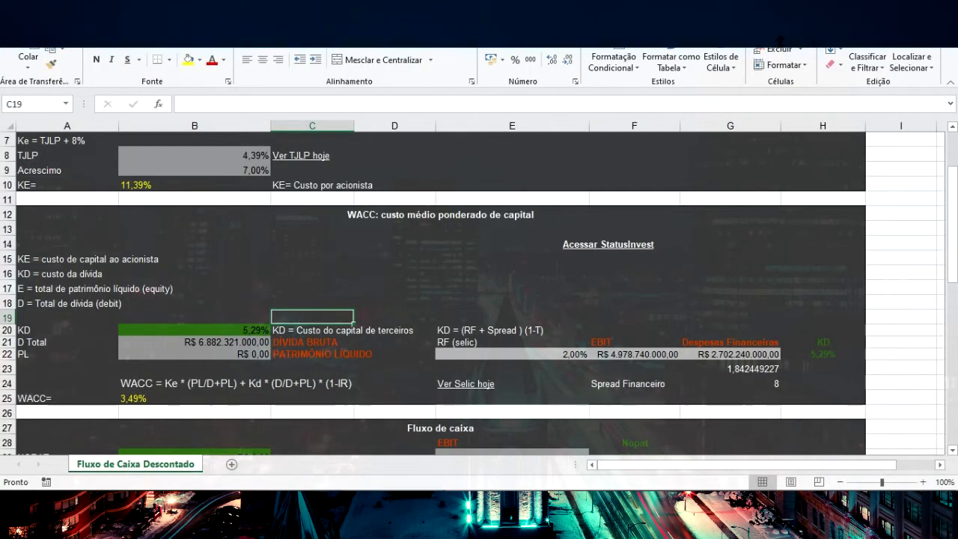
Copy Patrimônio Líquido from StatusInvest into the sheet, setting PL to R$ 24.976.774.000, and check the WACC formula
{"action": "key", "text": "alt+Tab"}
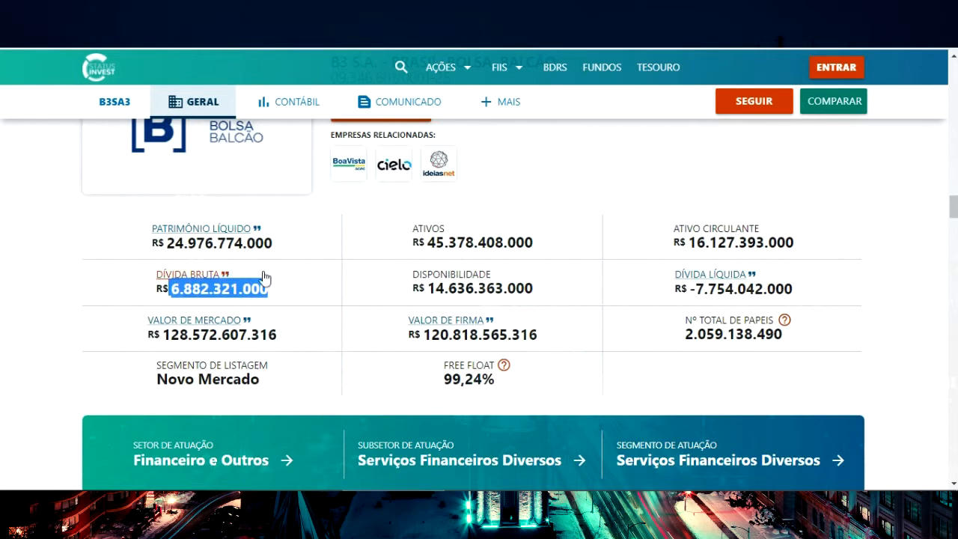
{"action": "left_click_drag", "start_coordinate": [281, 250], "coordinate": [167, 241]}
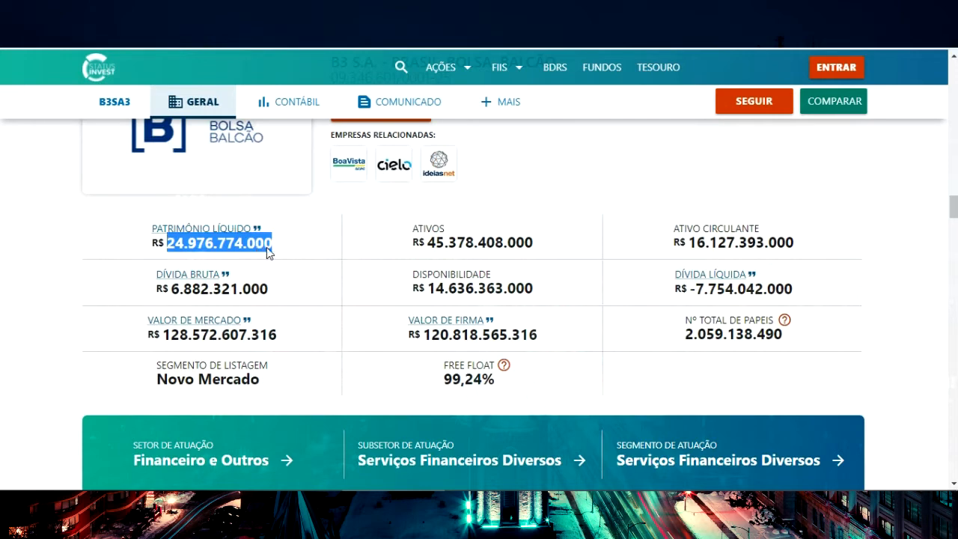
{"action": "key", "text": "alt+Tab"}
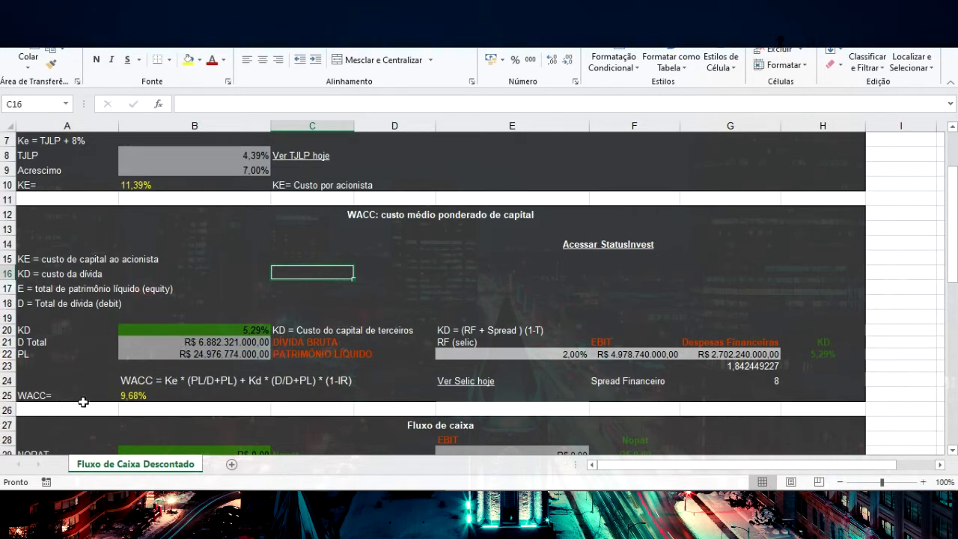
{"action": "left_click", "coordinate": [141, 399]}
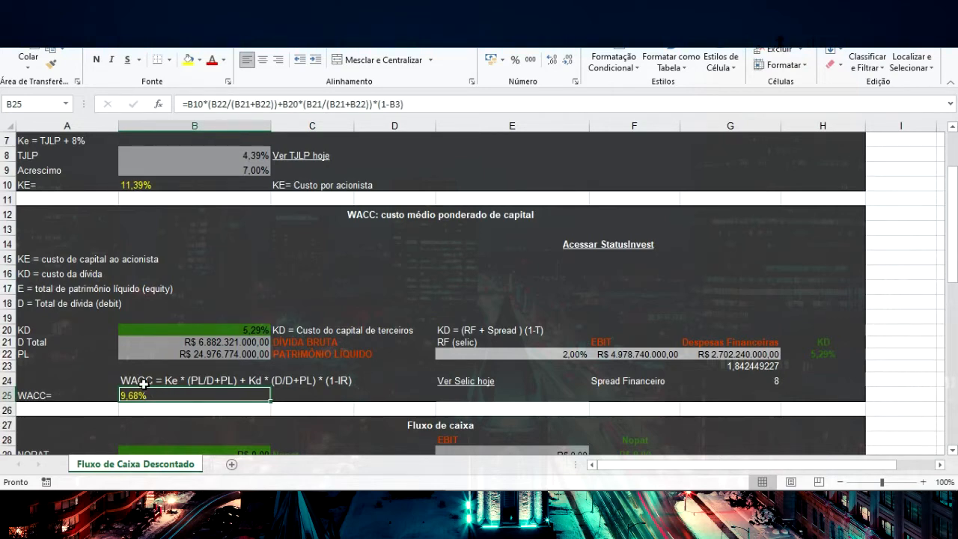
Set the EBIT input for NOPAT in the Fluxo de caixa section to R$ 4.978.740.000, taken from the site's Resultado table
{"action": "scroll", "coordinate": [143, 384], "scroll_direction": "down", "scroll_amount": 4}
{"action": "left_click", "coordinate": [191, 278]}
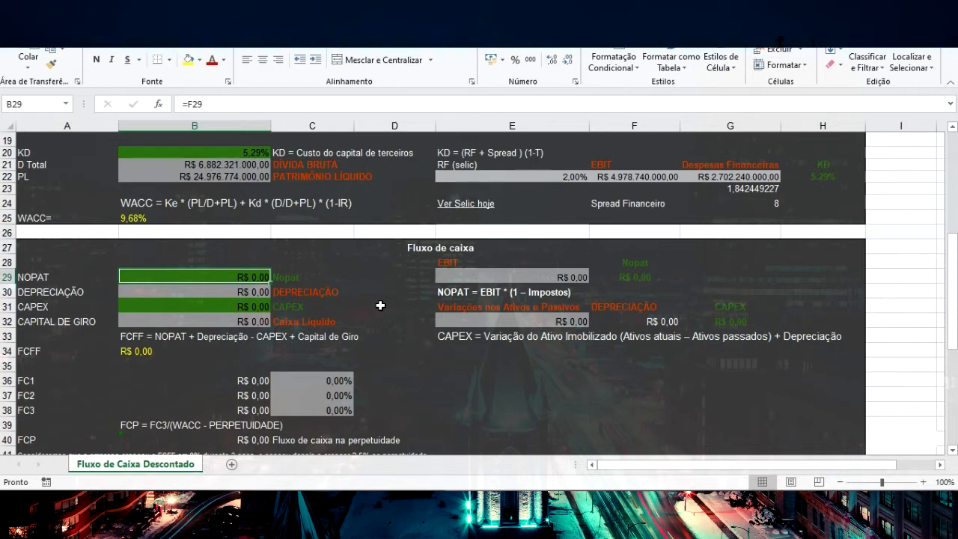
{"action": "left_click", "coordinate": [522, 277]}
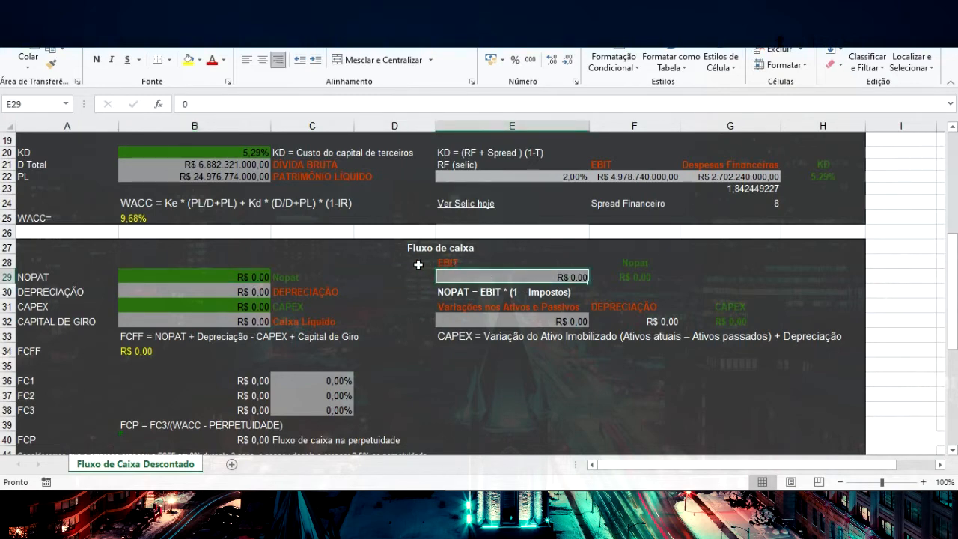
{"action": "left_click", "coordinate": [395, 500]}
{"action": "scroll", "coordinate": [69, 270], "scroll_direction": "down", "scroll_amount": 10}
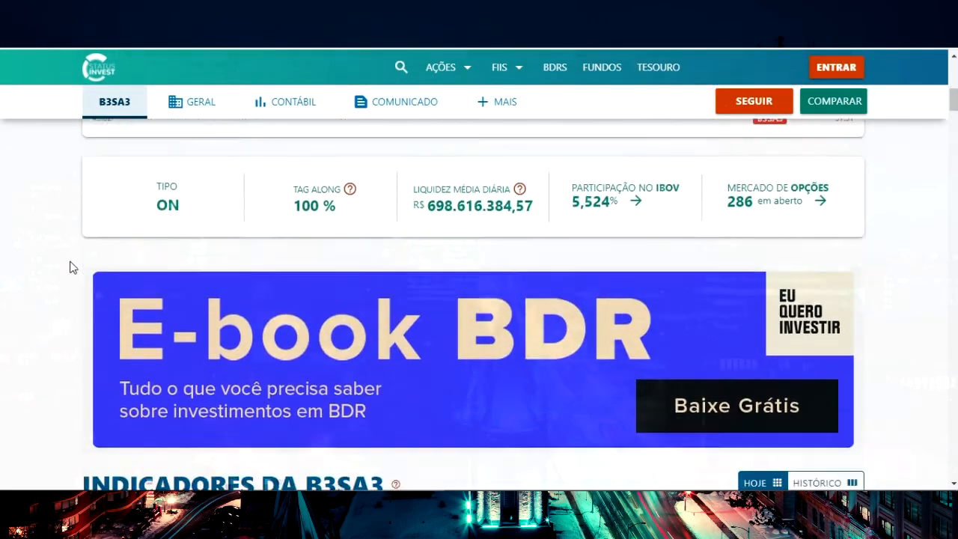
{"action": "scroll", "coordinate": [69, 268], "scroll_direction": "down", "scroll_amount": 15}
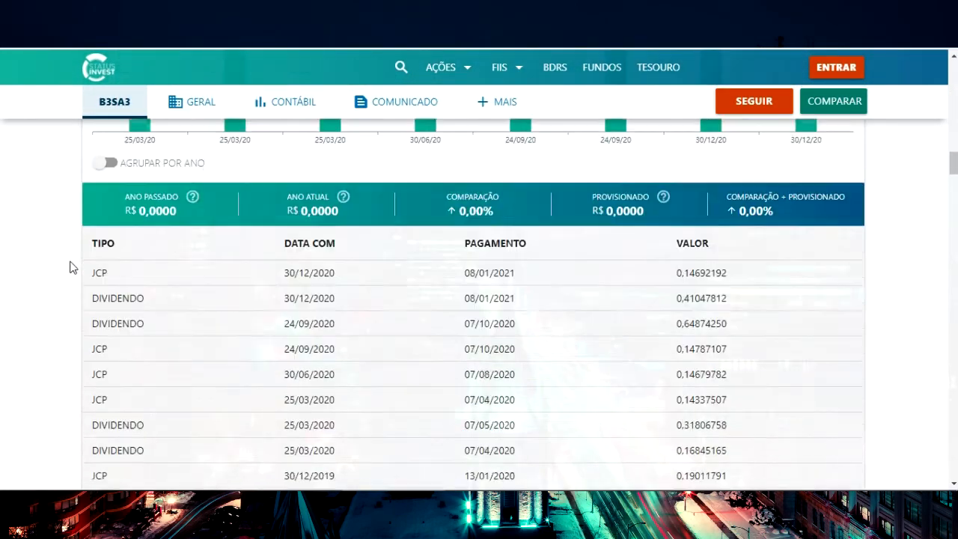
{"action": "scroll", "coordinate": [69, 267], "scroll_direction": "down", "scroll_amount": 15}
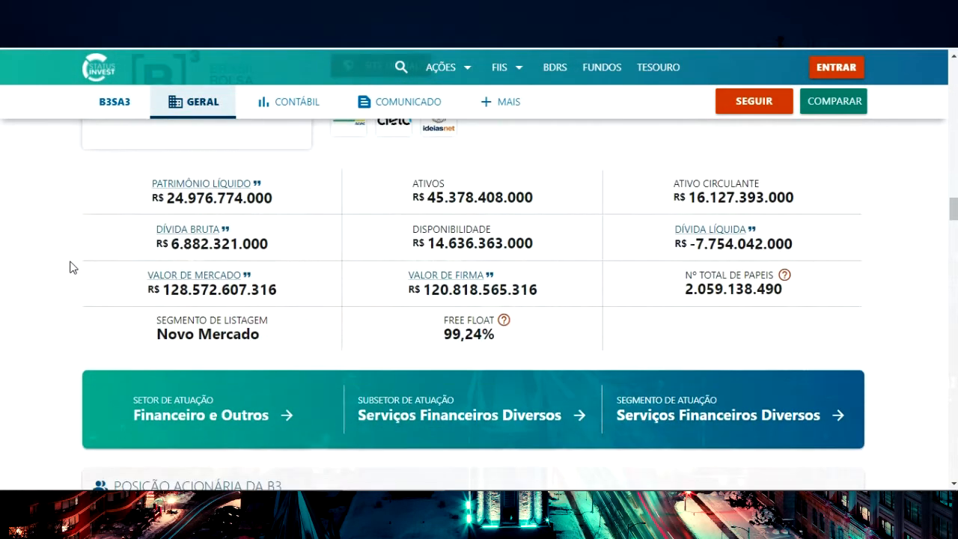
{"action": "scroll", "coordinate": [70, 268], "scroll_direction": "down", "scroll_amount": 15}
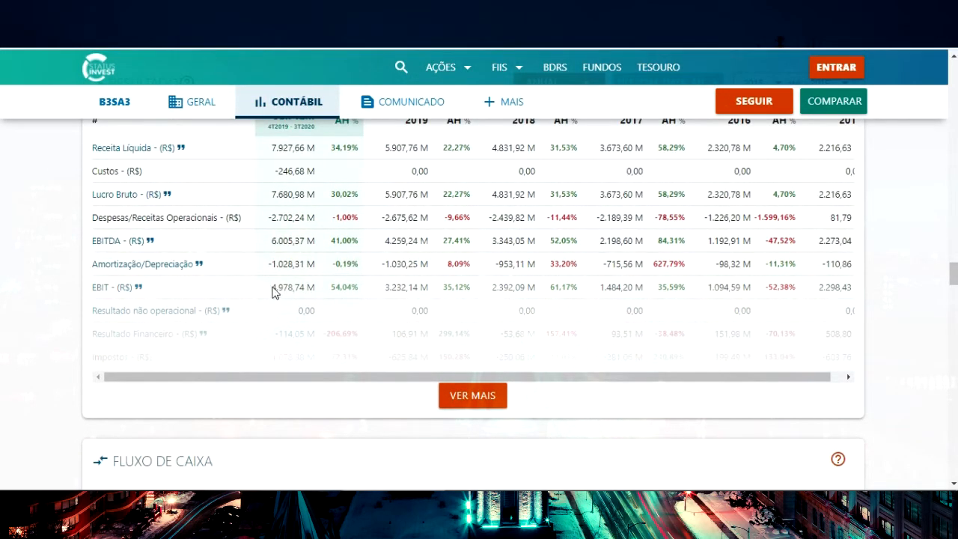
{"action": "key", "text": "alt+Tab"}
Look up the last-12-month Amortização/Depreciação on StatusInvest and set DEPRECIAÇÃO in the sheet to R$ 1.028.310.000
{"action": "left_click", "coordinate": [253, 290]}
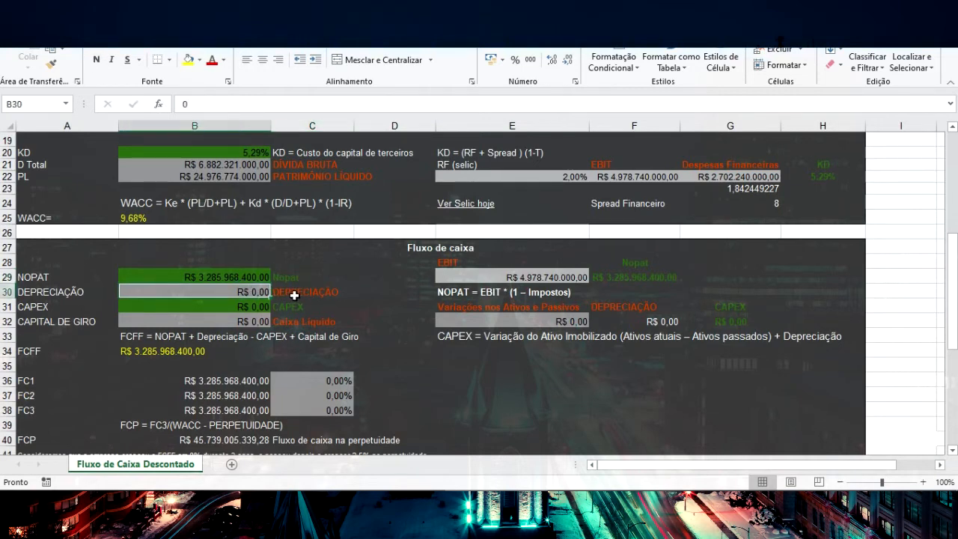
{"action": "key", "text": "alt+Tab"}
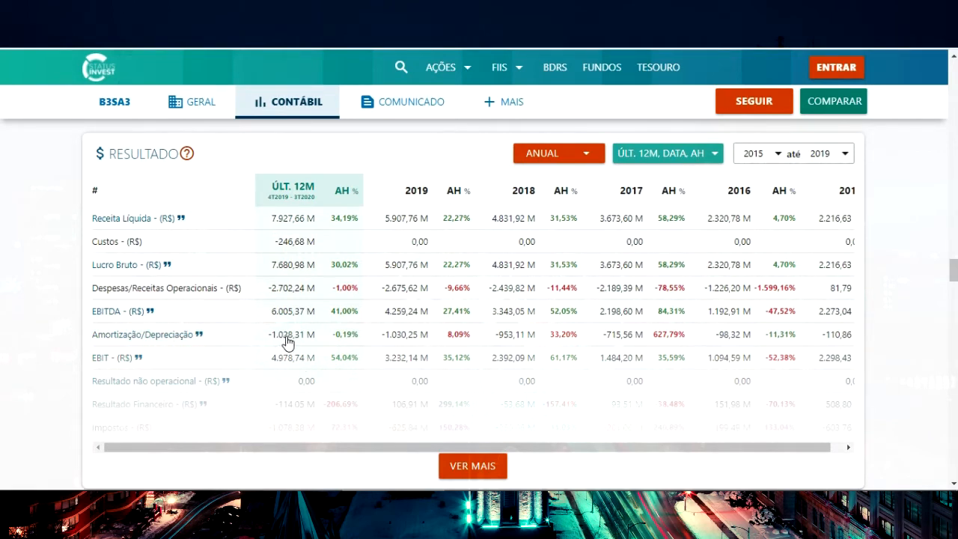
{"action": "key", "text": "alt+Tab"}
{"action": "left_click", "coordinate": [227, 290]}
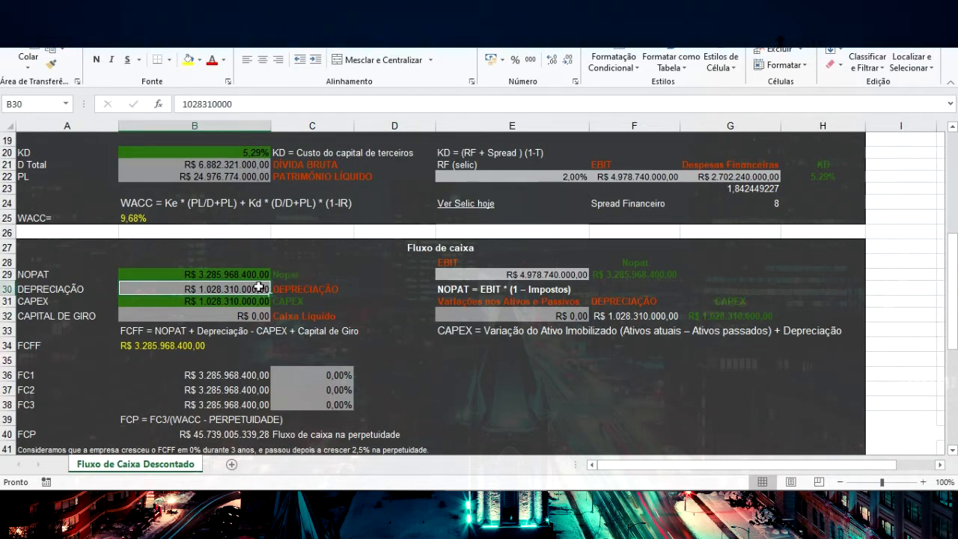
Set Variações nos Ativos e Passivos for CAPEX to R$ 1.030.250.000, taken from the 2019 column of StatusInvest's Fluxo de Caixa table
{"action": "left_click", "coordinate": [220, 300]}
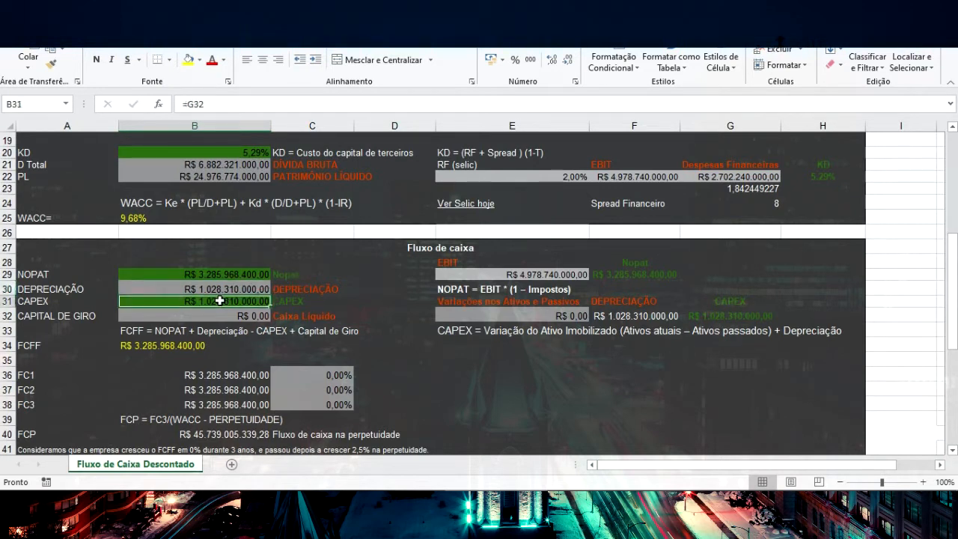
{"action": "left_click", "coordinate": [290, 300]}
{"action": "left_click", "coordinate": [240, 298]}
{"action": "left_click", "coordinate": [500, 315]}
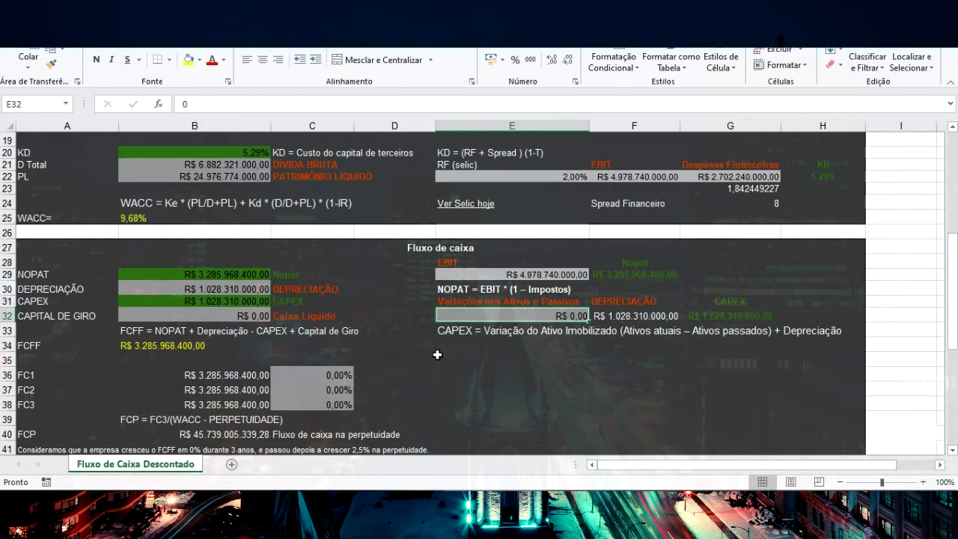
{"action": "key", "text": "alt+Tab"}
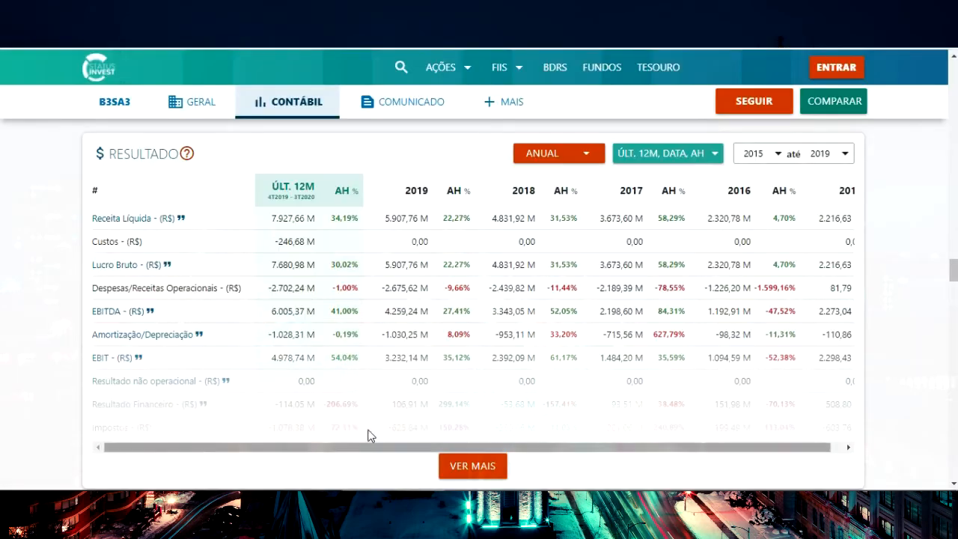
{"action": "scroll", "coordinate": [379, 458], "scroll_direction": "down", "scroll_amount": 1}
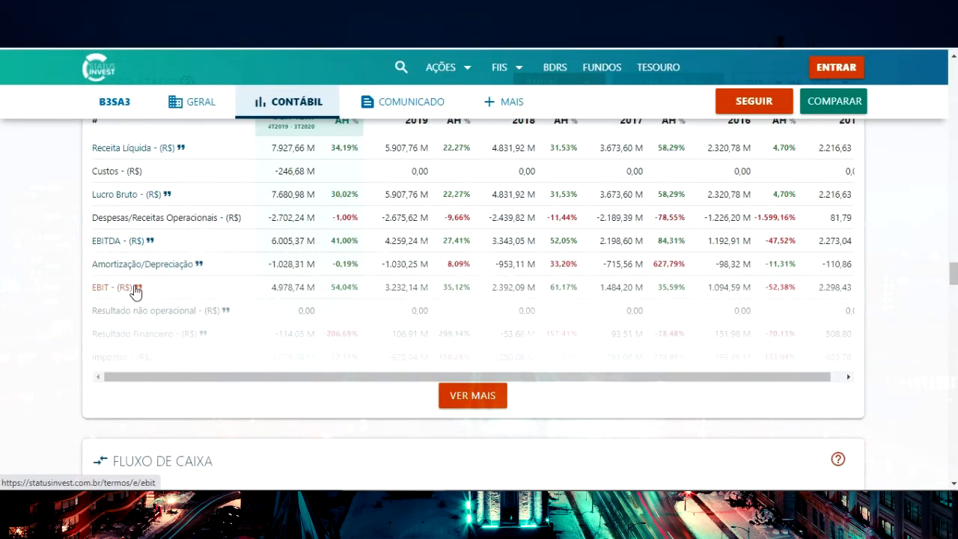
{"action": "scroll", "coordinate": [191, 319], "scroll_direction": "down", "scroll_amount": 4}
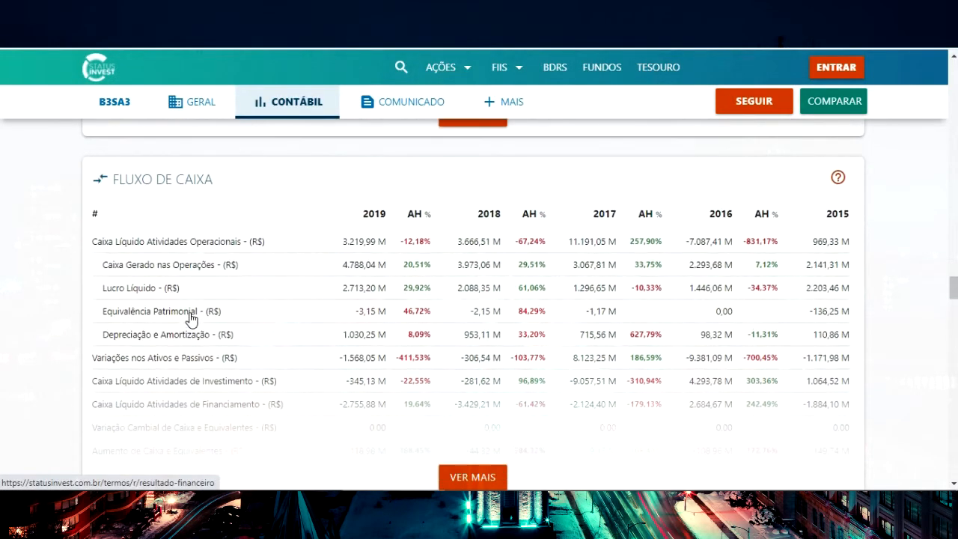
{"action": "scroll", "coordinate": [176, 308], "scroll_direction": "down", "scroll_amount": 1}
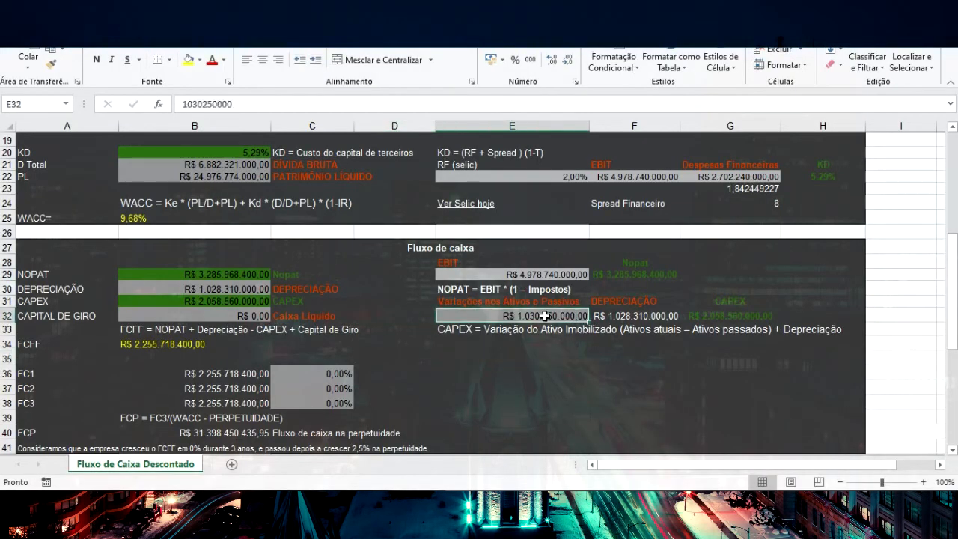
{"action": "left_click", "coordinate": [239, 302]}
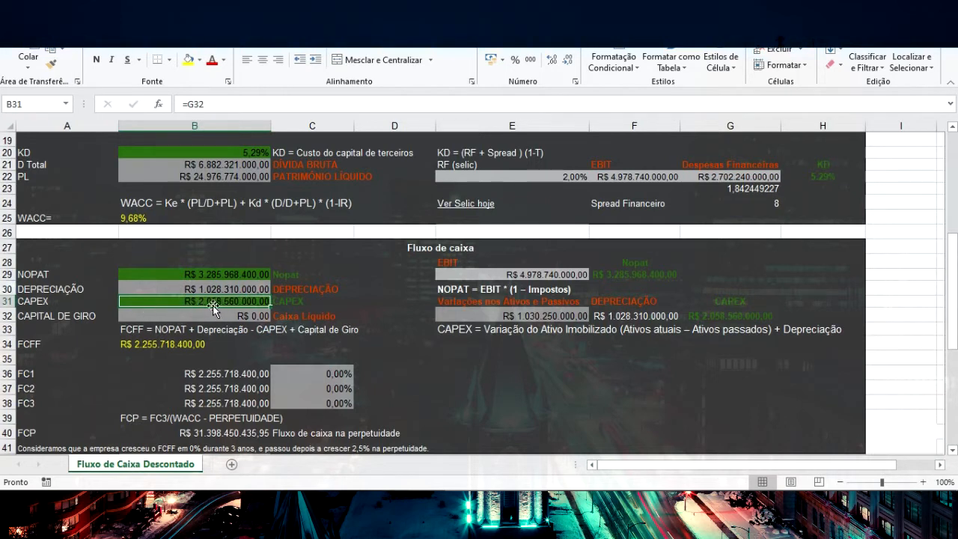
Look up the 2019 Caixa Líquido Atividades Operacionais on StatusInvest and set CAPITAL DE GIRO in the sheet to R$ 3.219.990.000
{"action": "left_click", "coordinate": [244, 316]}
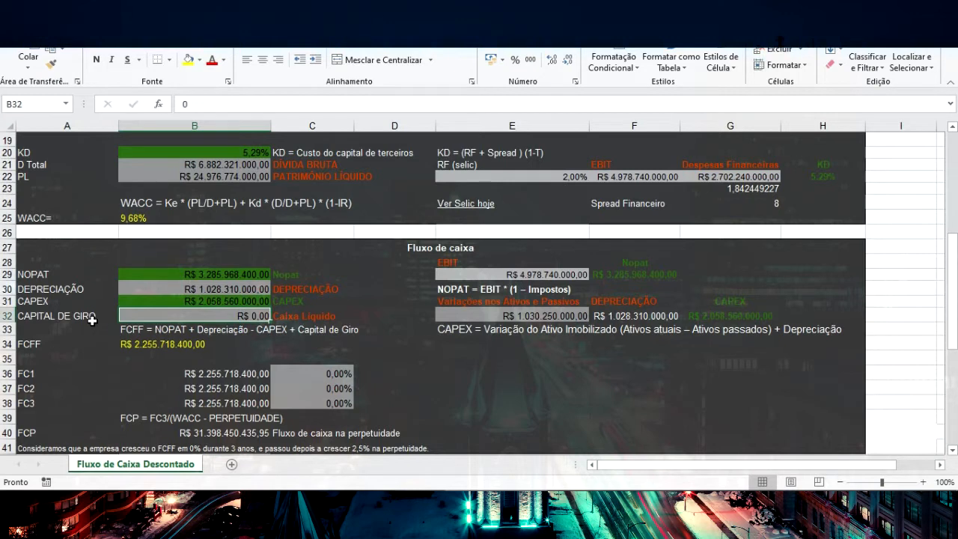
{"action": "left_click", "coordinate": [309, 318]}
{"action": "left_click", "coordinate": [307, 286]}
{"action": "left_click", "coordinate": [301, 314]}
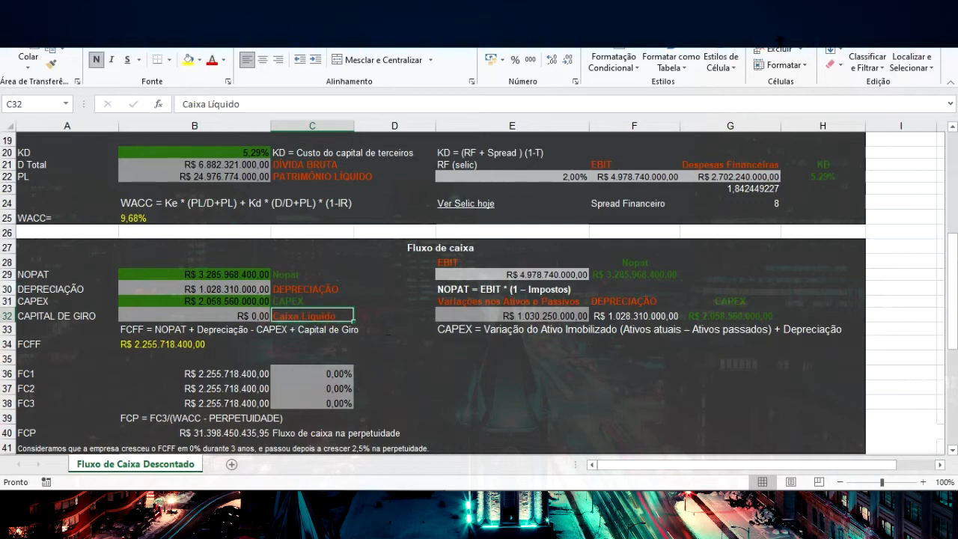
{"action": "key", "text": "alt+Tab"}
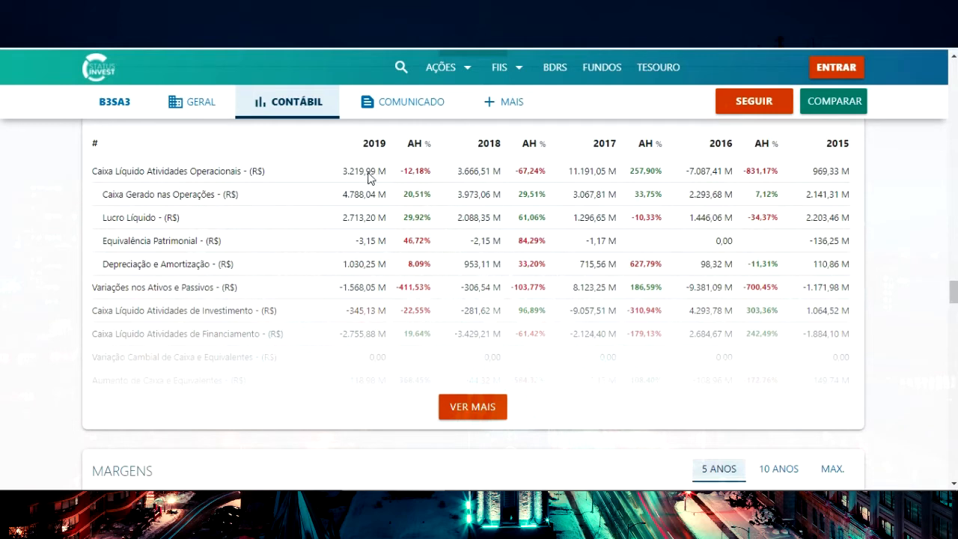
{"action": "key", "text": "alt+Tab"}
{"action": "left_click", "coordinate": [360, 285]}
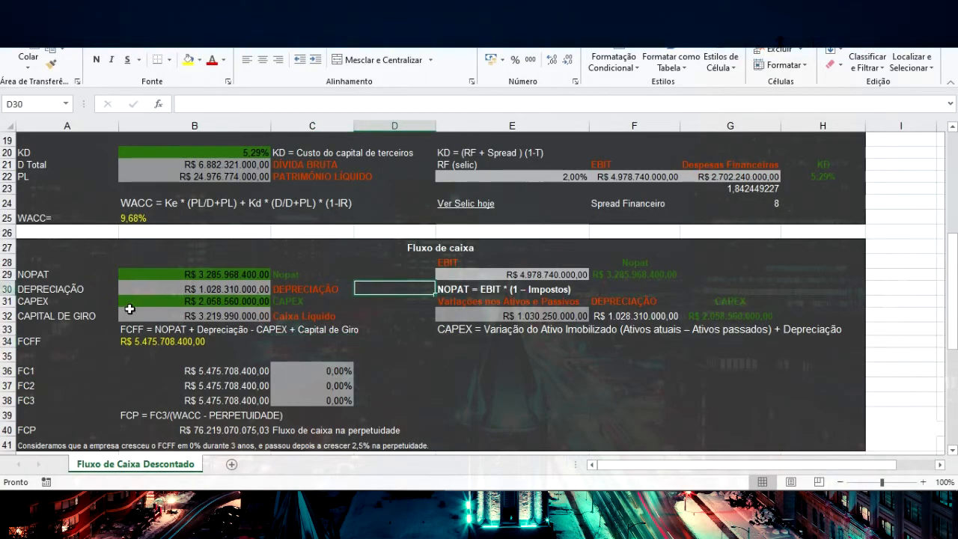
Check the FCFF formula and set the growth rates to 6% for FC1, 4,5% for FC2 and 3% for FC3
{"action": "left_click", "coordinate": [146, 341]}
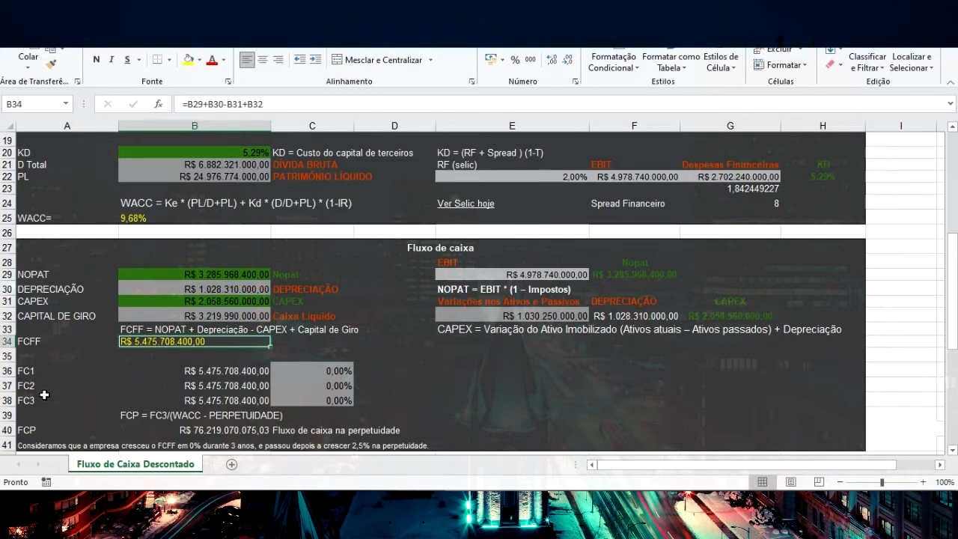
{"action": "left_click", "coordinate": [316, 371]}
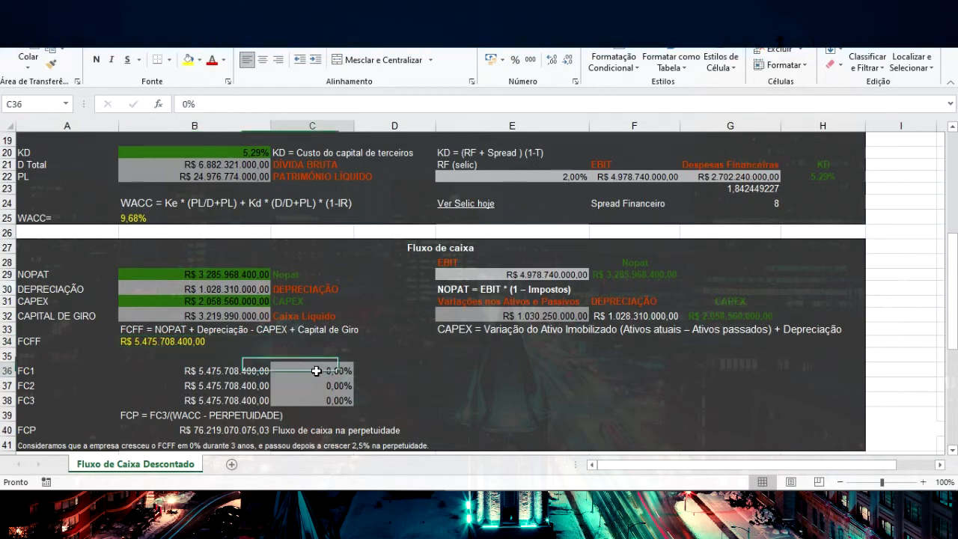
{"action": "scroll", "coordinate": [409, 311], "scroll_direction": "down", "scroll_amount": 1}
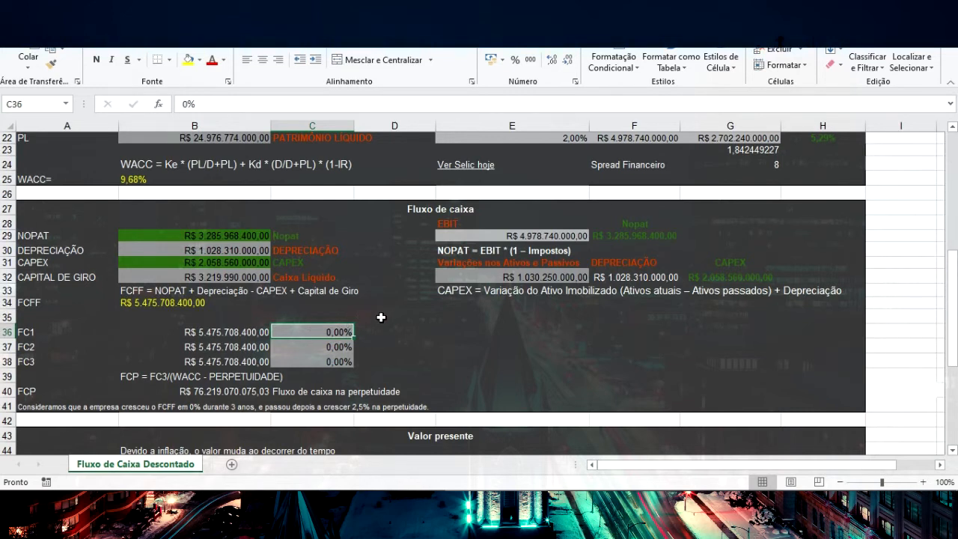
{"action": "type", "text": "6"}
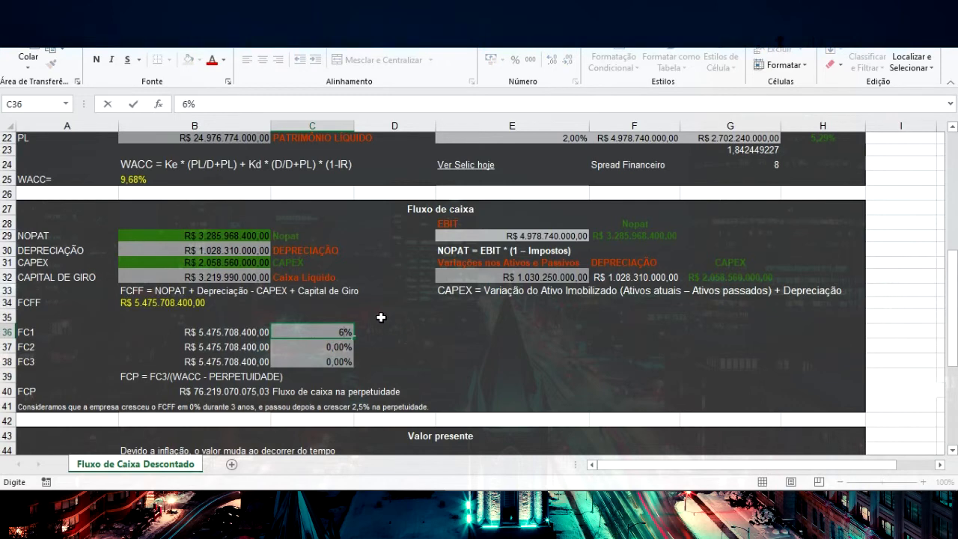
{"action": "key", "text": "Return"}
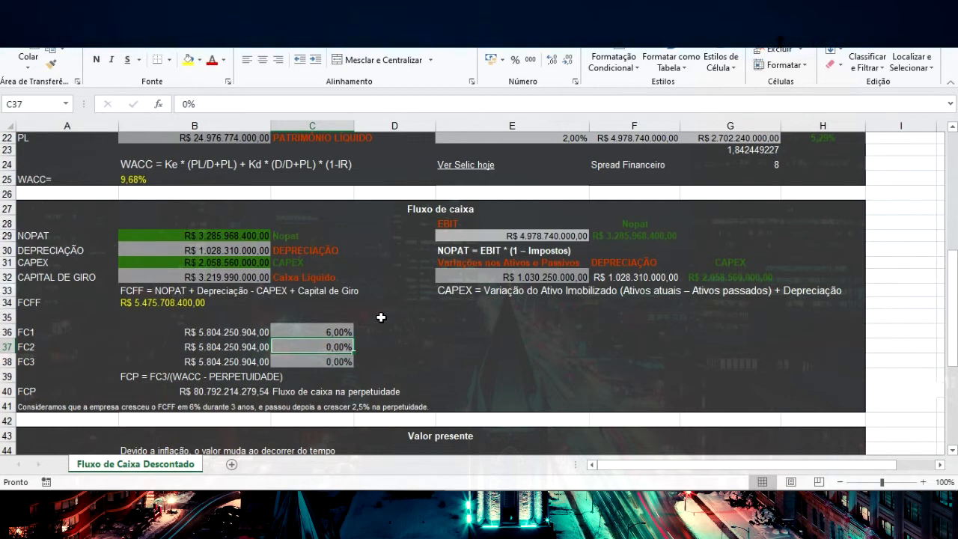
{"action": "type", "text": "4,5"}
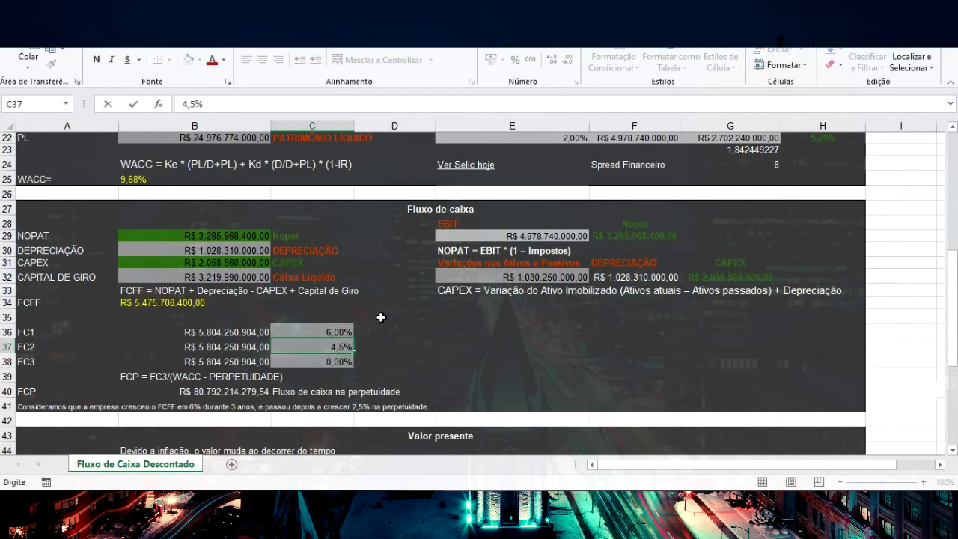
{"action": "key", "text": "Return"}
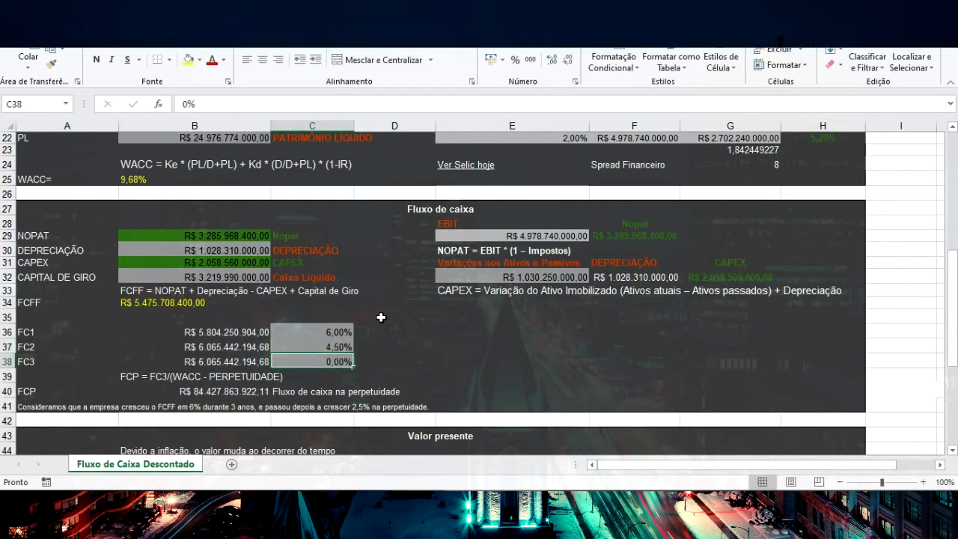
{"action": "type", "text": "3"}
{"action": "key", "text": "Return"}
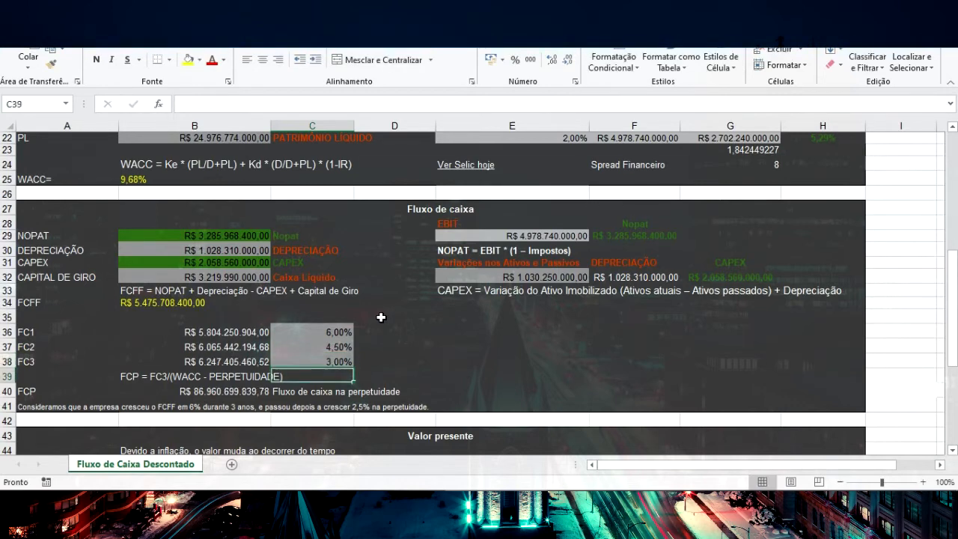
Examine the projected FC1 to FC3 cash flows with their growth rates, the FCP formula, and the Valor presente section's DCF sum
{"action": "scroll", "coordinate": [367, 333], "scroll_direction": "down", "scroll_amount": 2}
{"action": "left_click", "coordinate": [258, 249]}
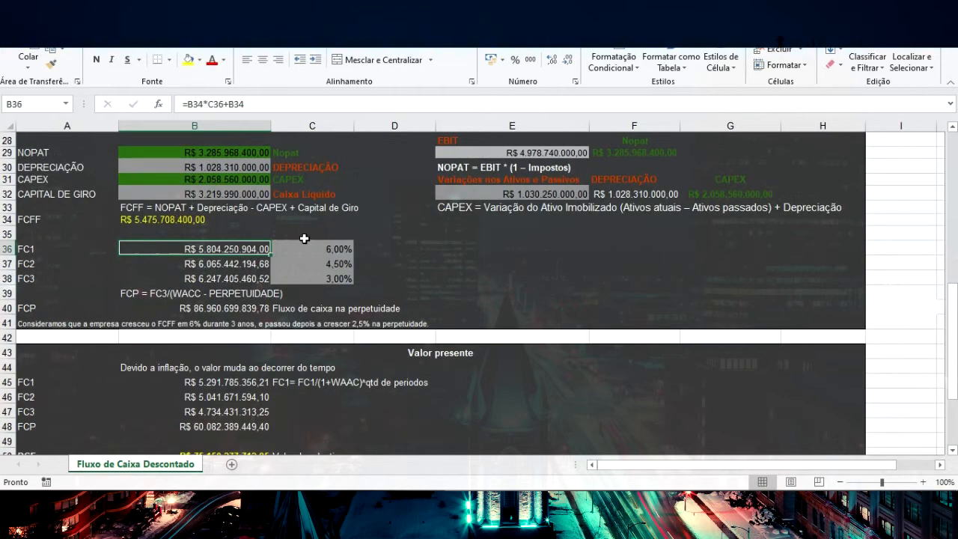
{"action": "left_click", "coordinate": [320, 247]}
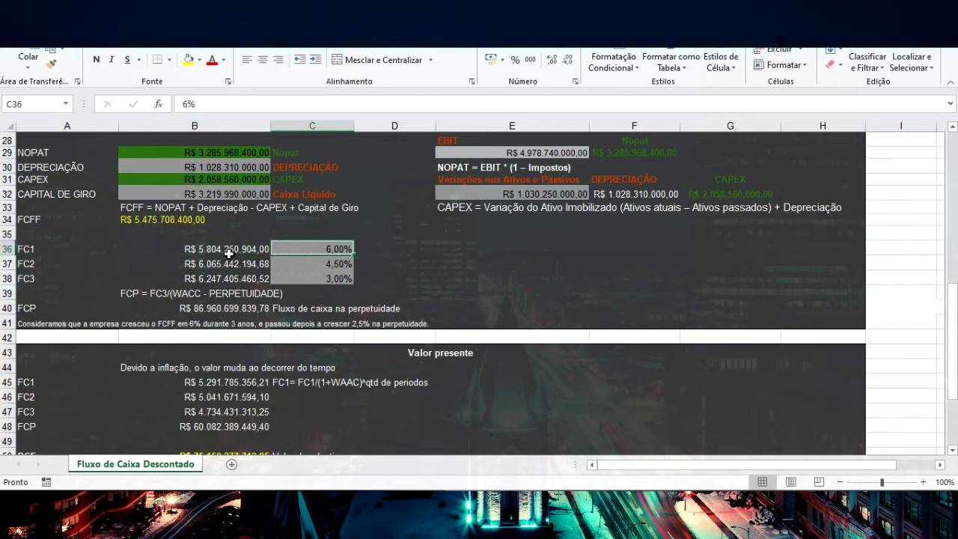
{"action": "left_click", "coordinate": [313, 264]}
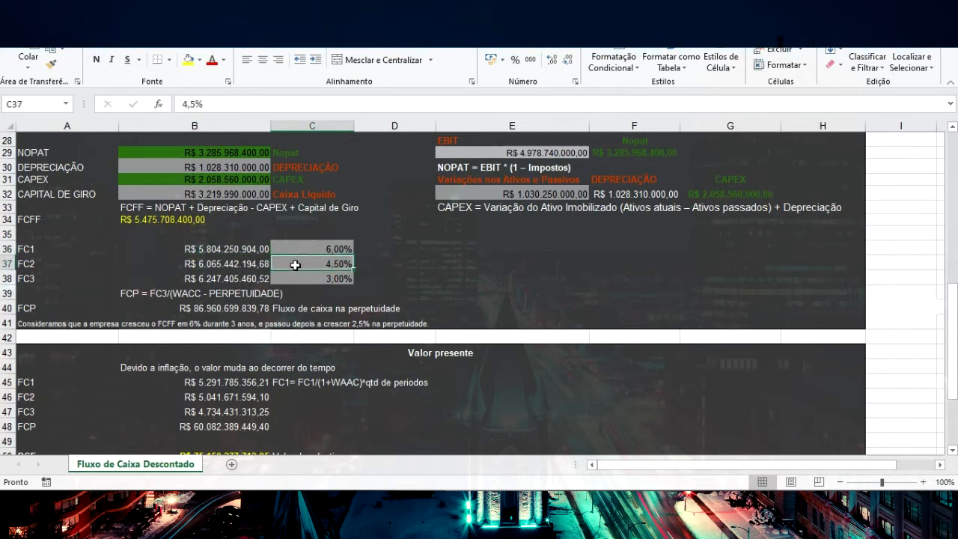
{"action": "left_click", "coordinate": [305, 279]}
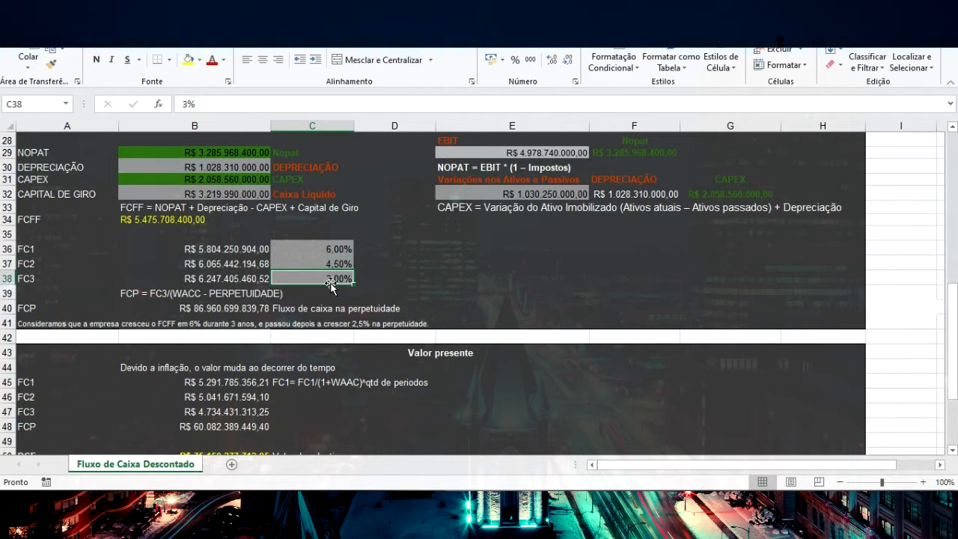
{"action": "left_click", "coordinate": [441, 261]}
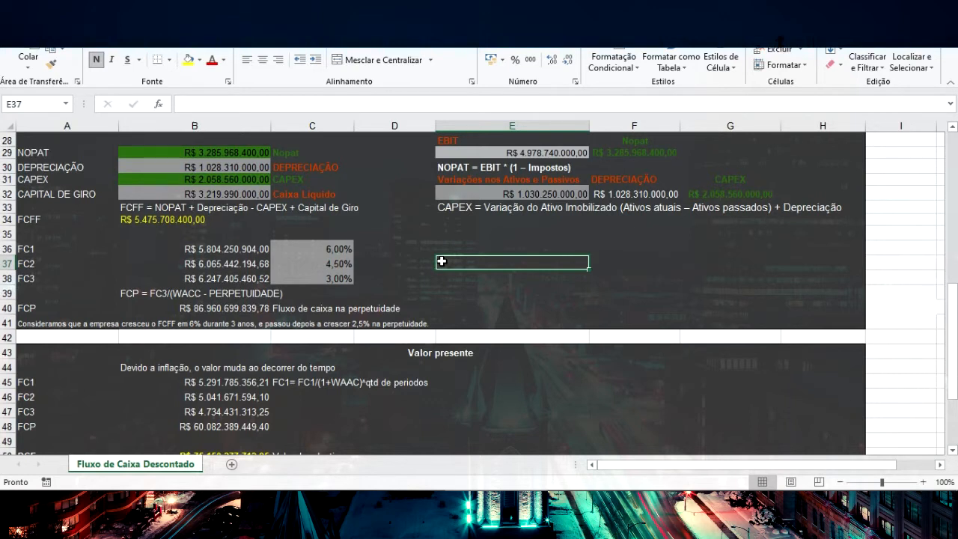
{"action": "left_click", "coordinate": [216, 309]}
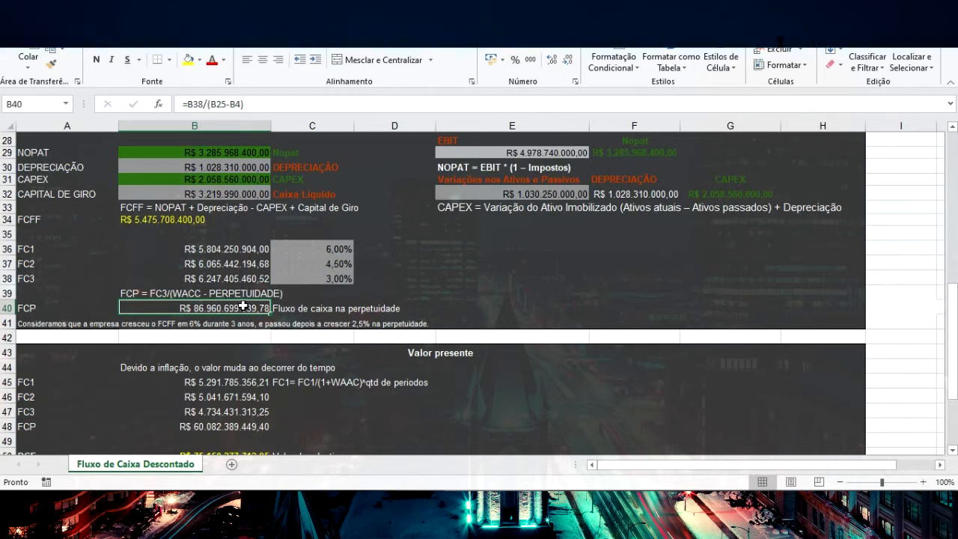
{"action": "scroll", "coordinate": [240, 332], "scroll_direction": "down", "scroll_amount": 1}
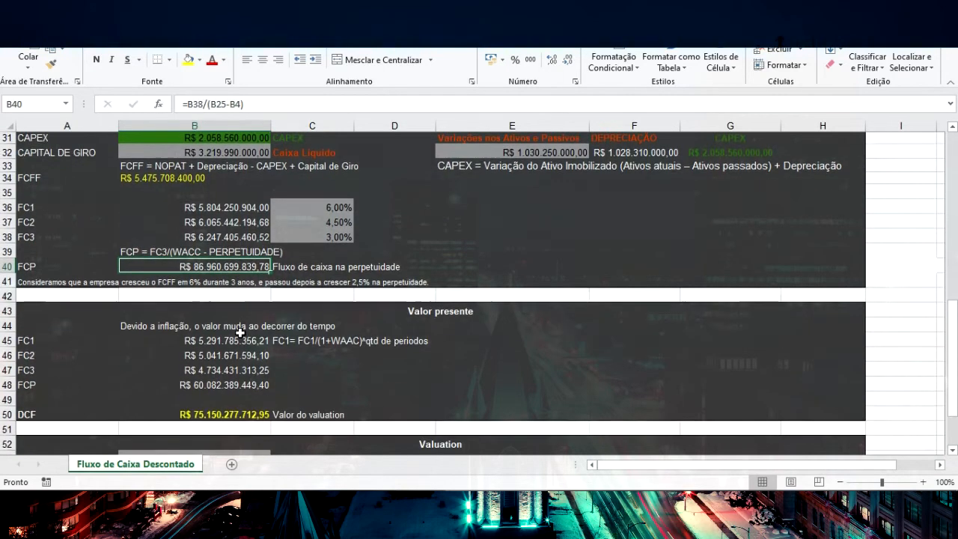
{"action": "scroll", "coordinate": [239, 332], "scroll_direction": "down", "scroll_amount": 1}
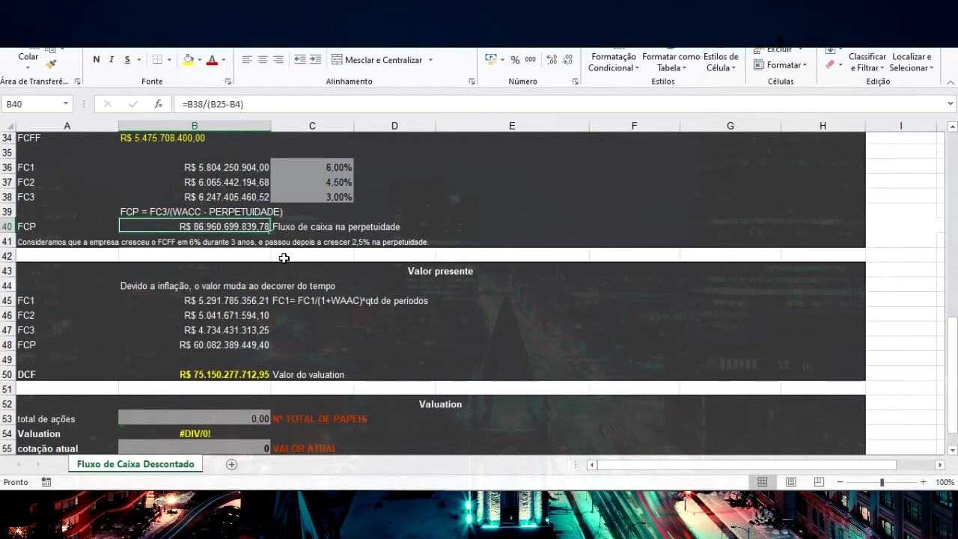
{"action": "left_click", "coordinate": [420, 275]}
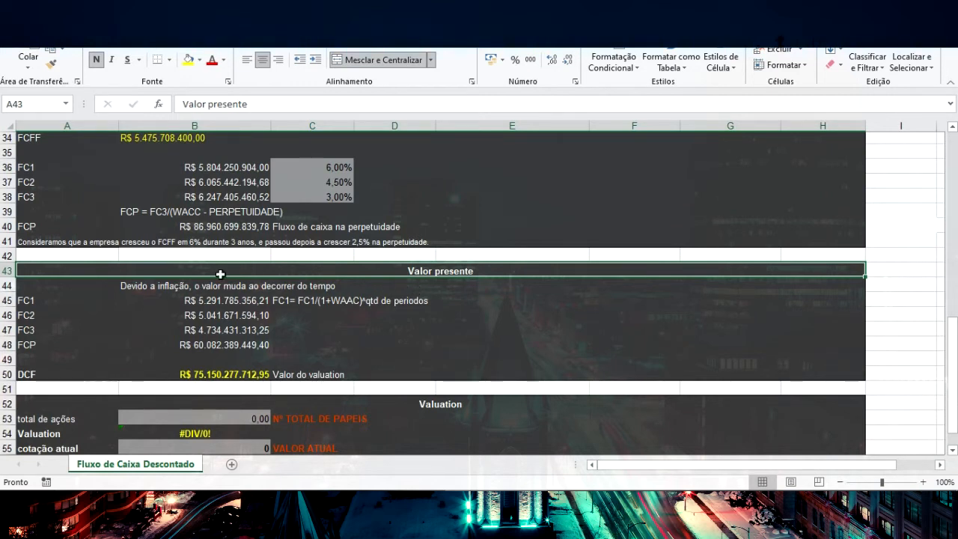
{"action": "left_click", "coordinate": [239, 377]}
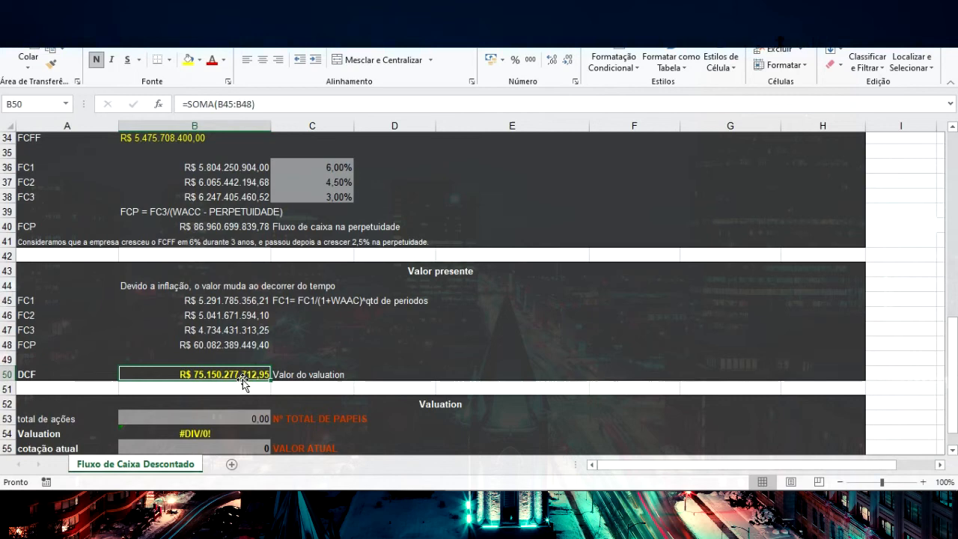
Copy Nº Total de Papéis from StatusInvest into the Valuation section, setting total de ações to 2.059.138.490
{"action": "scroll", "coordinate": [243, 382], "scroll_direction": "down", "scroll_amount": 1}
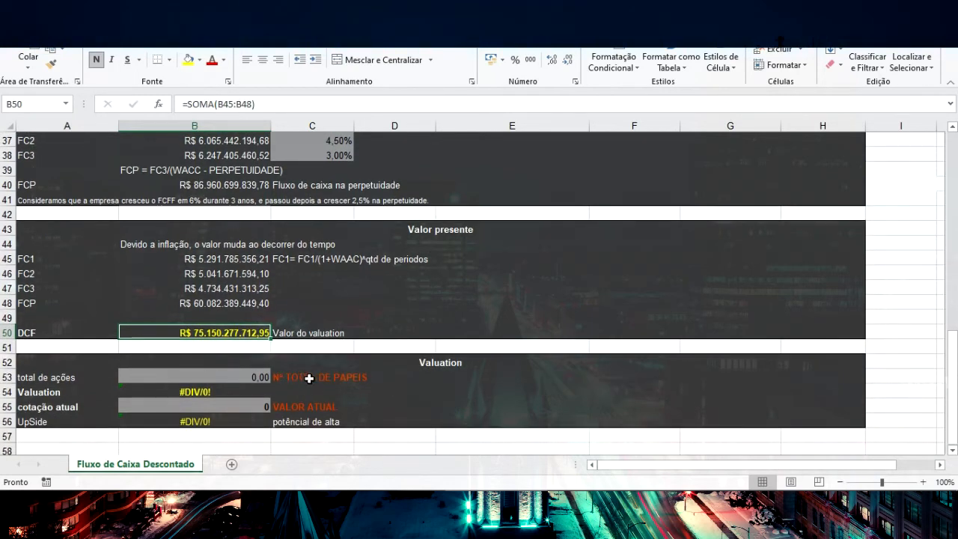
{"action": "mouse_move", "coordinate": [393, 502]}
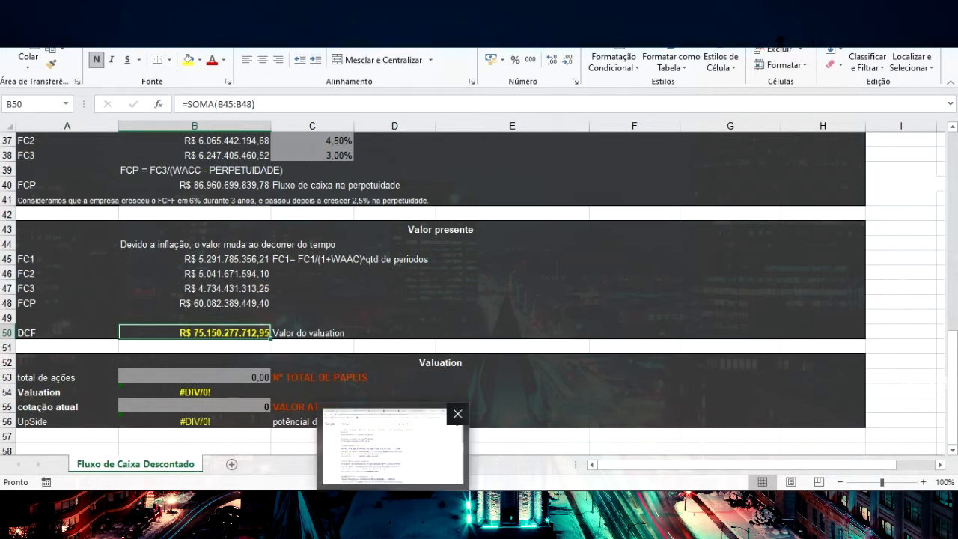
{"action": "left_click", "coordinate": [393, 445]}
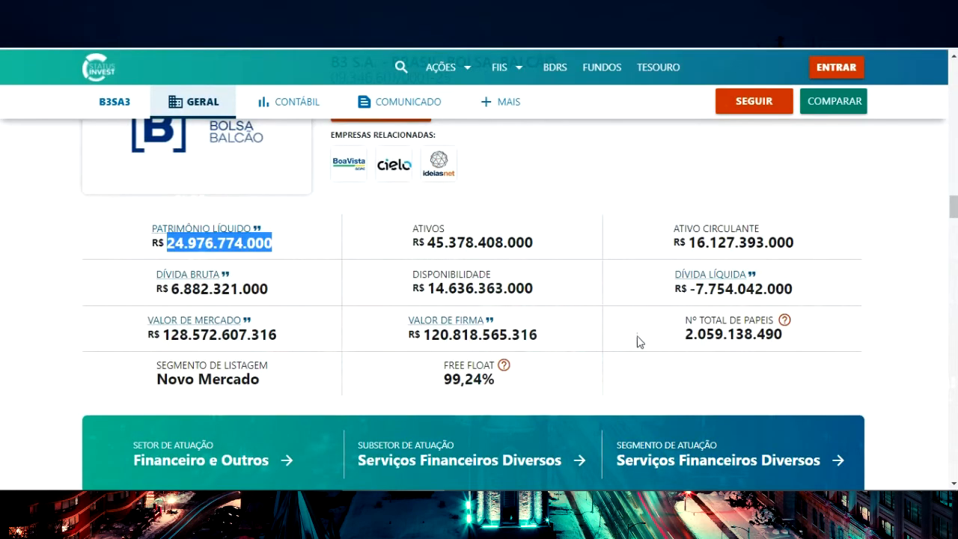
{"action": "left_click_drag", "start_coordinate": [683, 339], "coordinate": [746, 332]}
{"action": "double_click", "coordinate": [751, 337]}
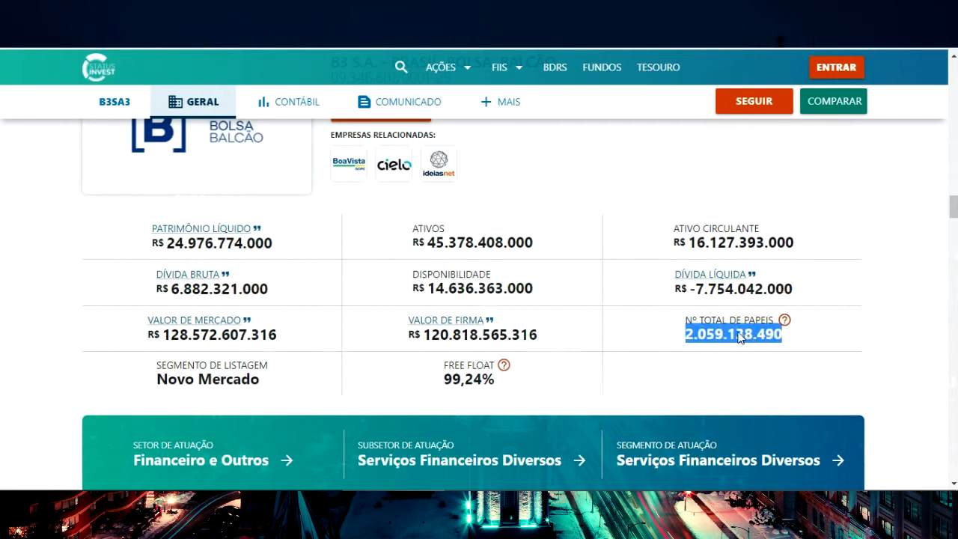
{"action": "left_click", "coordinate": [792, 337]}
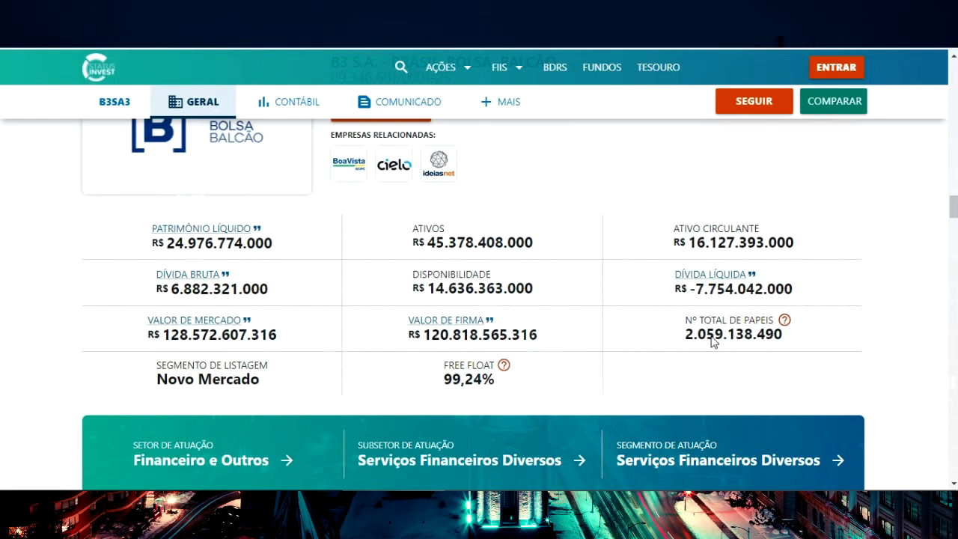
{"action": "key", "text": "alt+Tab"}
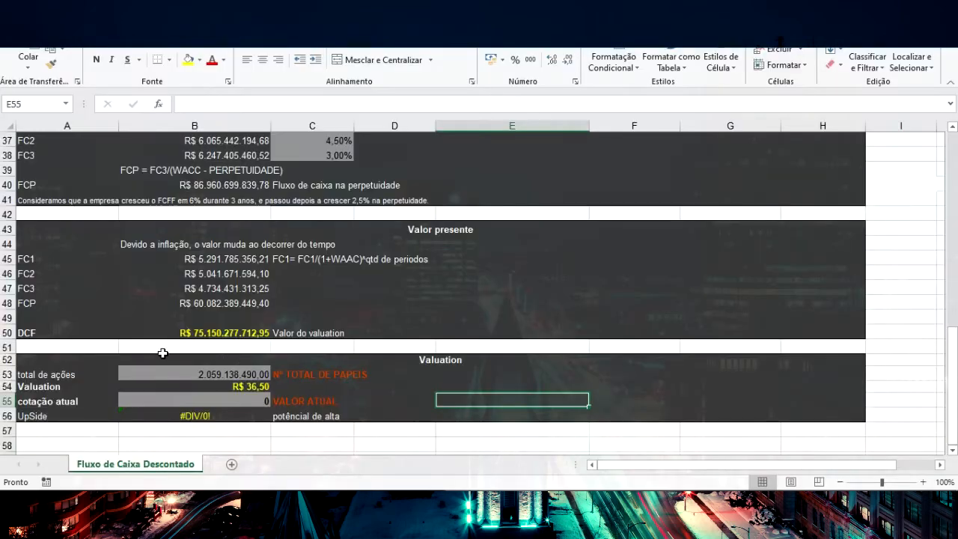
Check the Valuation formula, look up B3SA3's Valor Atual on StatusInvest, and set cotação atual in the Valuation section to 62,44
{"action": "left_click", "coordinate": [262, 386]}
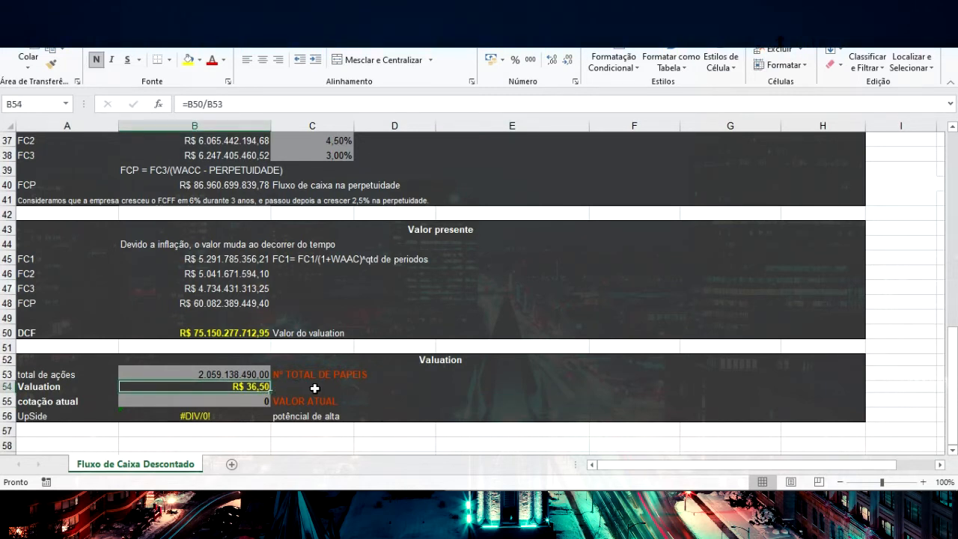
{"action": "left_click", "coordinate": [393, 498]}
{"action": "scroll", "coordinate": [362, 354], "scroll_direction": "up", "scroll_amount": 5}
{"action": "scroll", "coordinate": [359, 354], "scroll_direction": "up", "scroll_amount": 4}
{"action": "scroll", "coordinate": [357, 353], "scroll_direction": "up", "scroll_amount": 20}
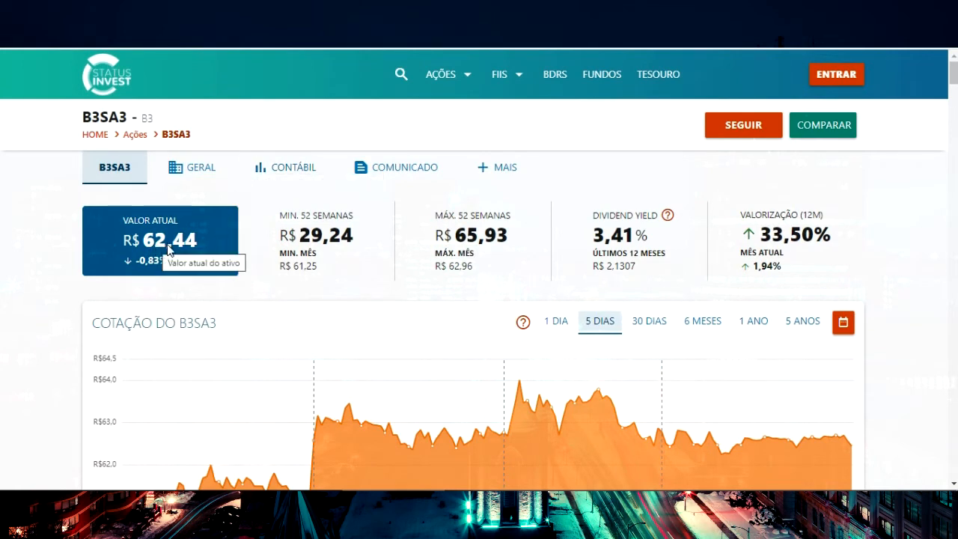
{"action": "left_click", "coordinate": [460, 503]}
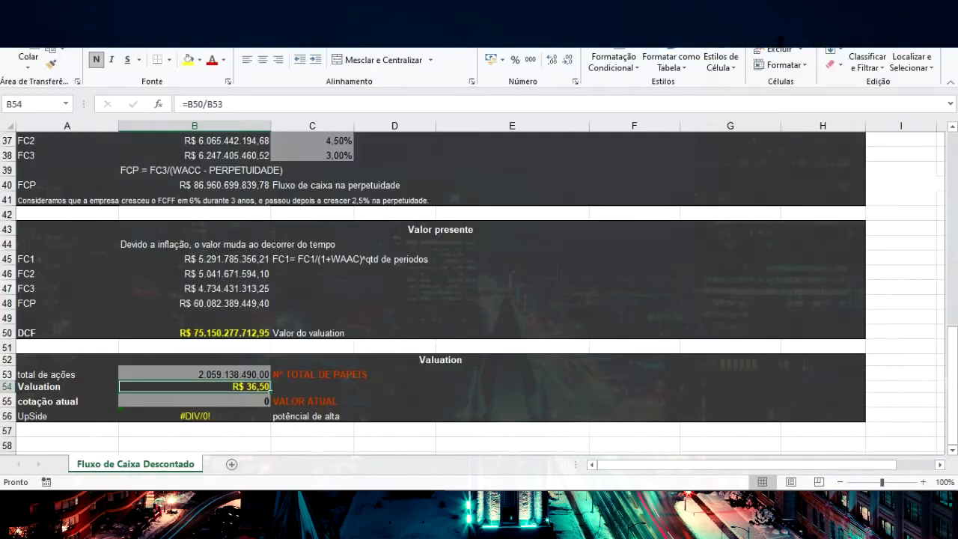
{"action": "left_click", "coordinate": [237, 405]}
{"action": "type", "text": "62"}
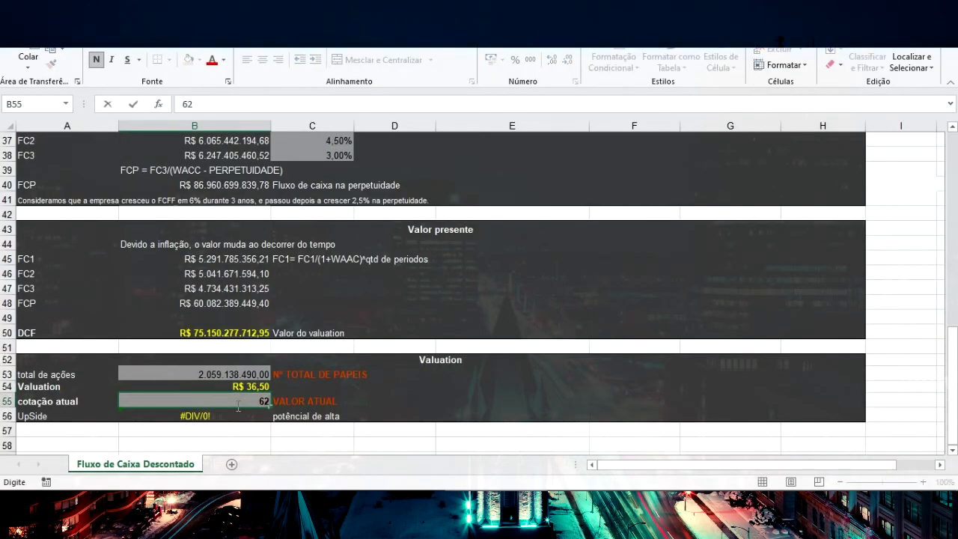
{"action": "type", "text": ",45"}
{"action": "key", "text": "Return"}
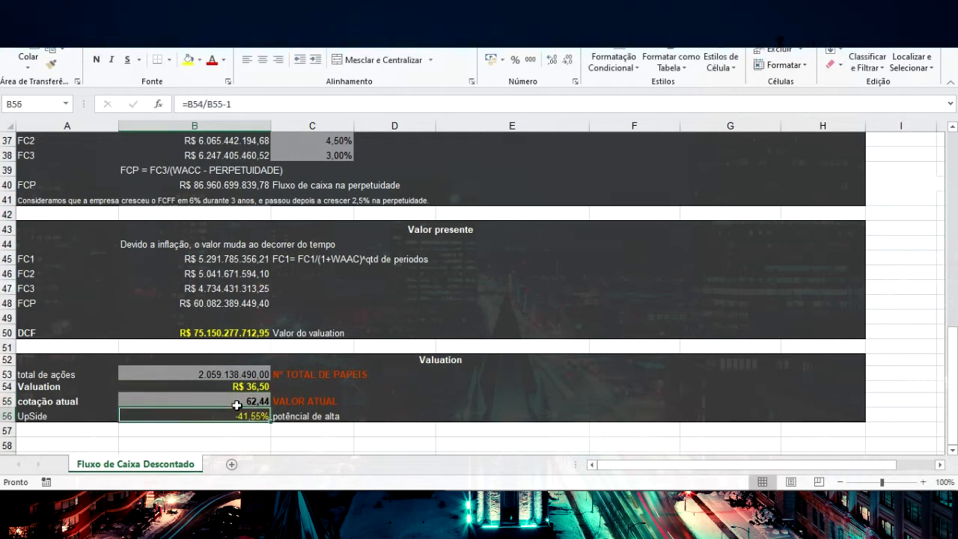
{"action": "left_click", "coordinate": [268, 403]}
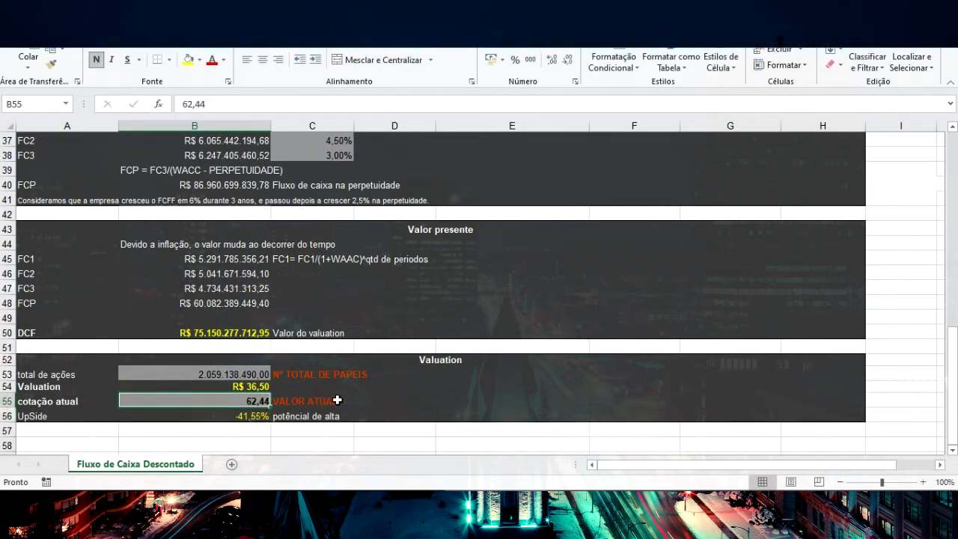
{"action": "left_click", "coordinate": [361, 399]}
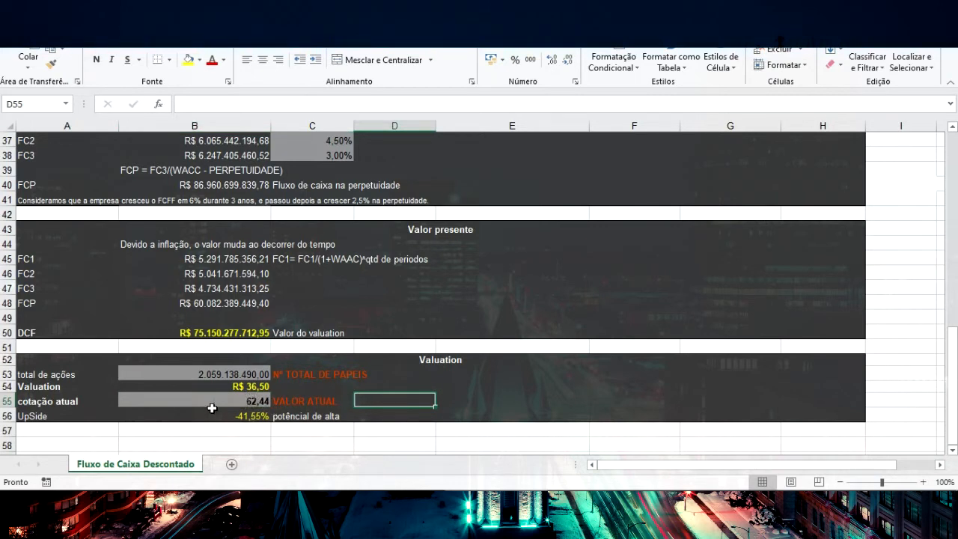
Examine the UpSide and Valuation formulas together with the FC1 to FC3 growth rates and the IMPOSTO and PERPETUIDADE assumptions behind them
{"action": "left_click", "coordinate": [254, 416]}
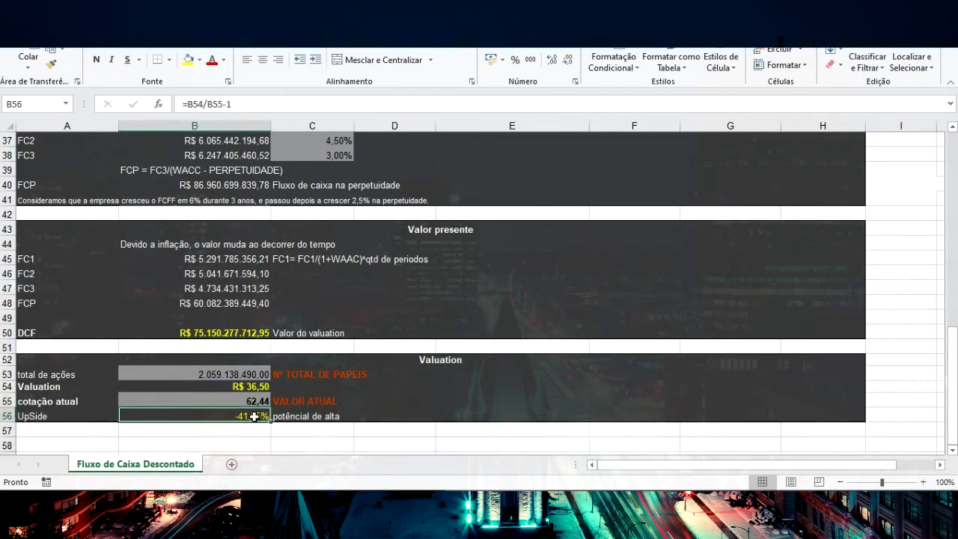
{"action": "left_click", "coordinate": [257, 387]}
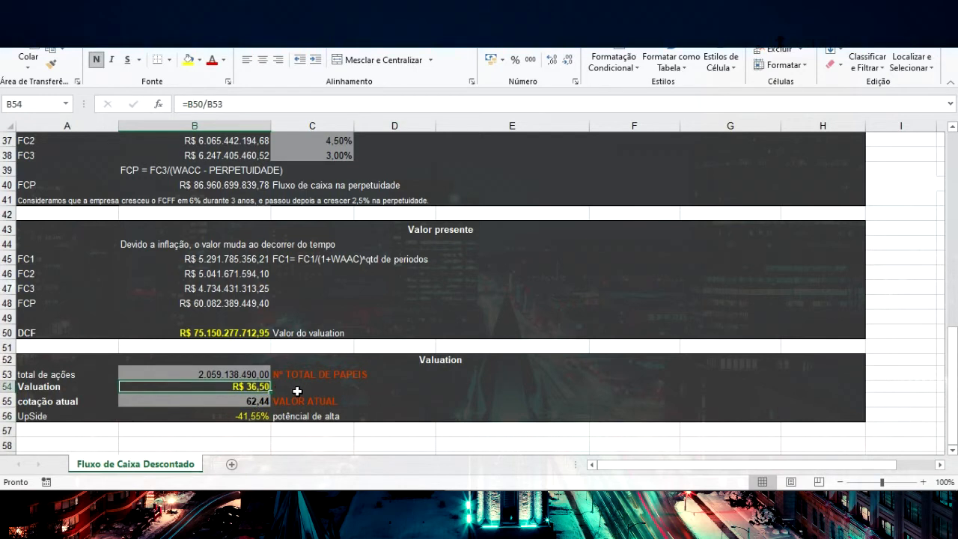
{"action": "left_click", "coordinate": [401, 421]}
{"action": "left_click", "coordinate": [464, 432]}
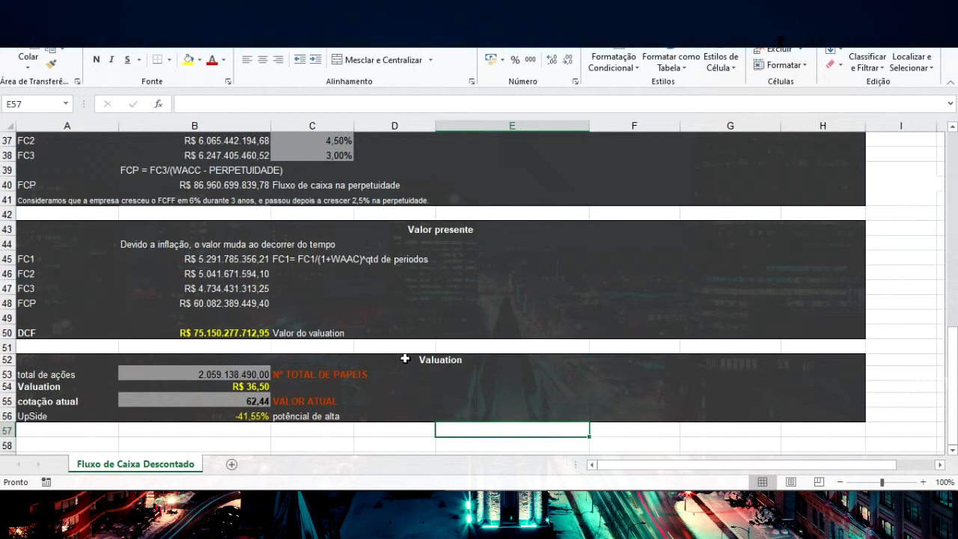
{"action": "scroll", "coordinate": [408, 357], "scroll_direction": "up", "scroll_amount": 3}
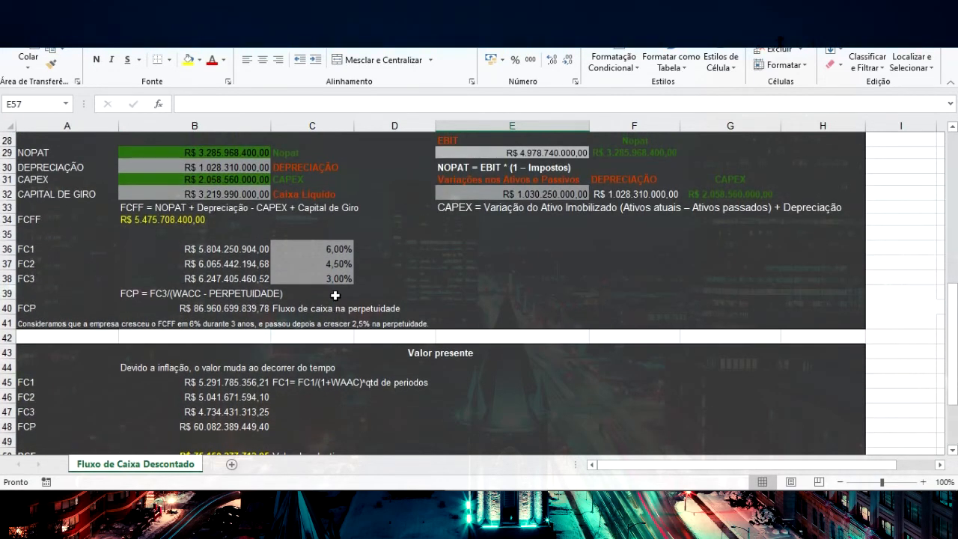
{"action": "scroll", "coordinate": [393, 275], "scroll_direction": "up", "scroll_amount": 9}
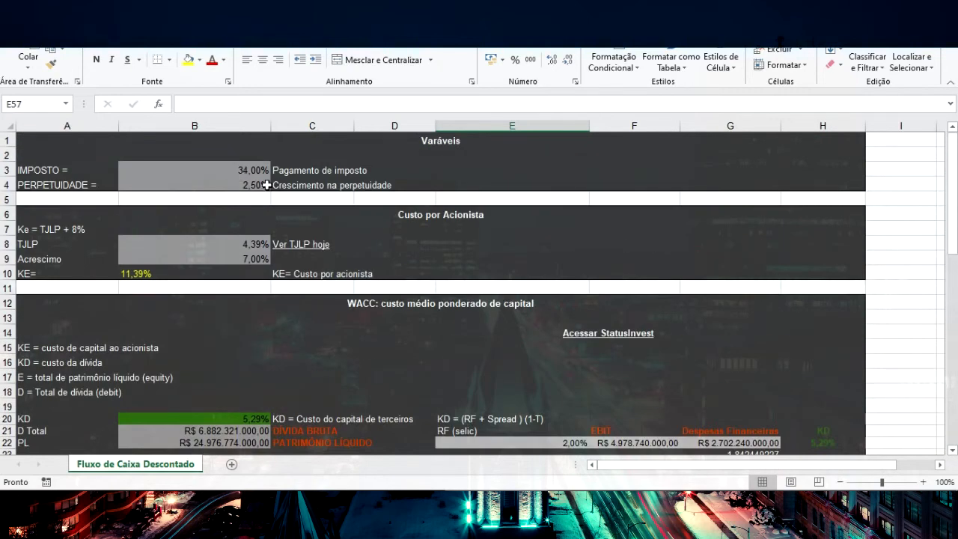
{"action": "left_click", "coordinate": [250, 184]}
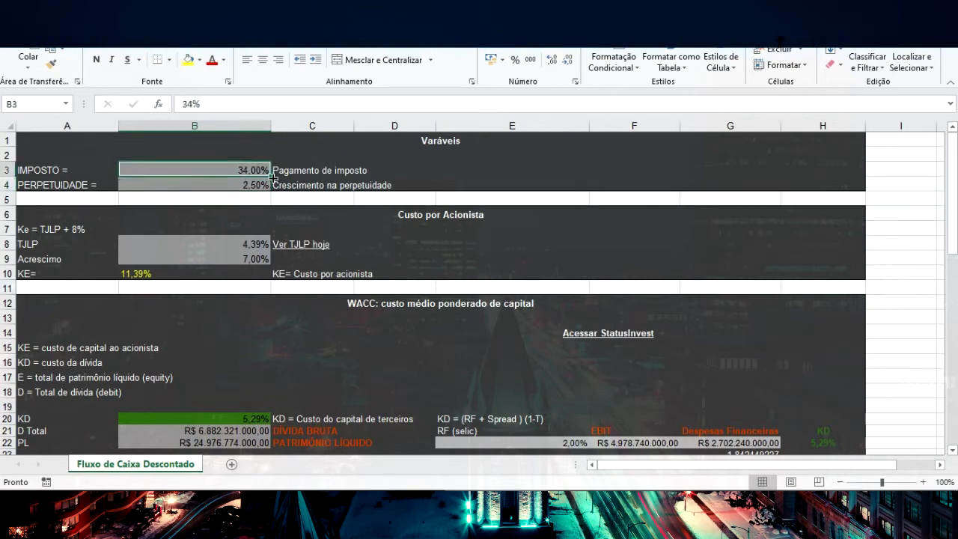
{"action": "left_click", "coordinate": [280, 192]}
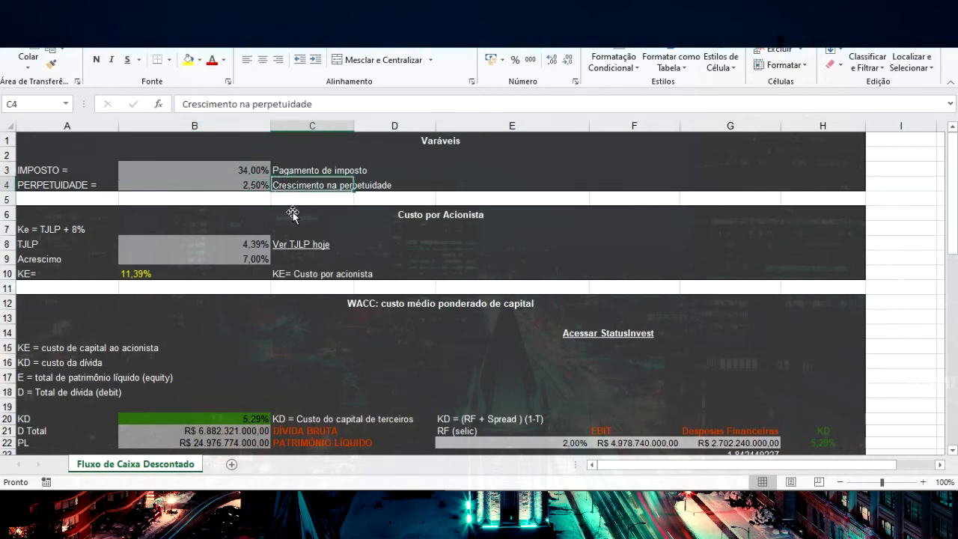
{"action": "scroll", "coordinate": [292, 214], "scroll_direction": "down", "scroll_amount": 9}
{"action": "scroll", "coordinate": [292, 213], "scroll_direction": "down", "scroll_amount": 4}
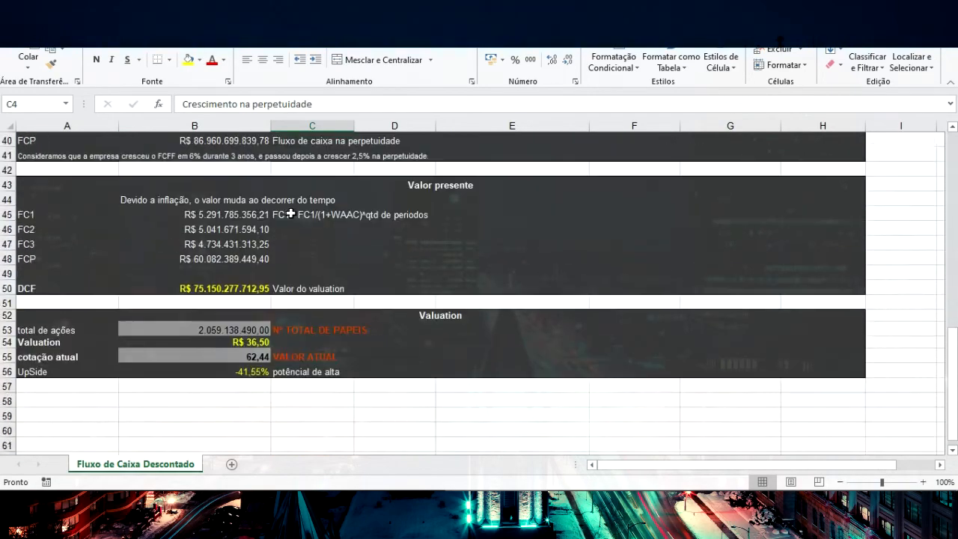
{"action": "left_click", "coordinate": [252, 343]}
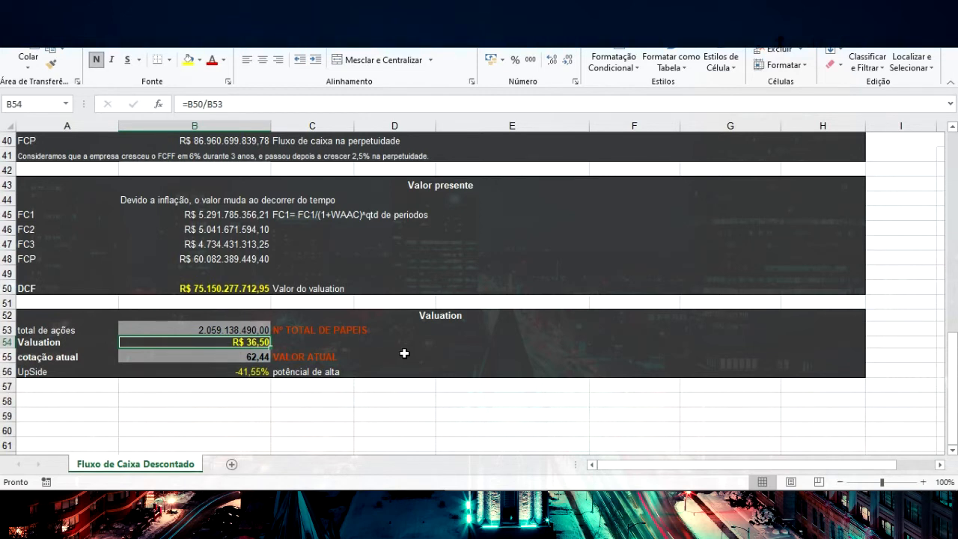
{"action": "left_click", "coordinate": [505, 413]}
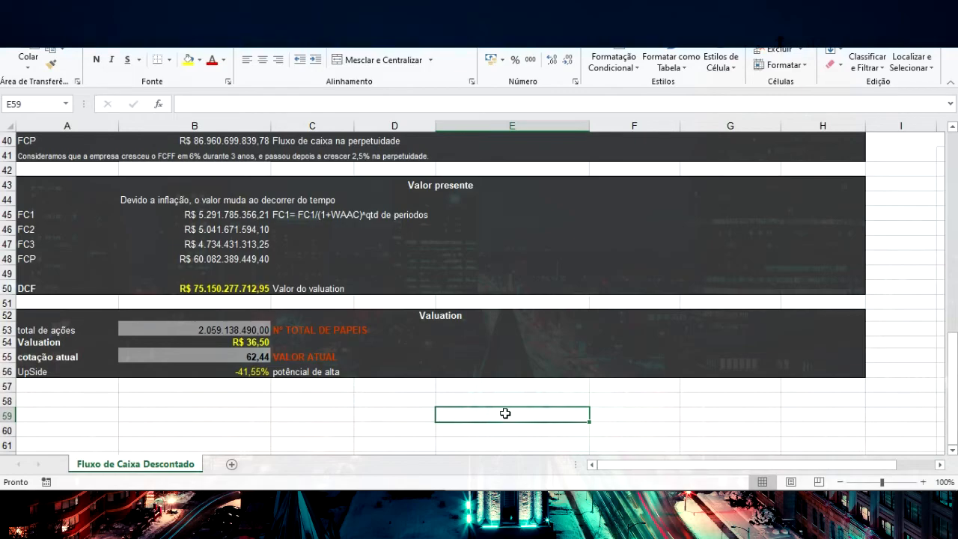
{"action": "left_click_drag", "start_coordinate": [135, 149], "coordinate": [253, 153]}
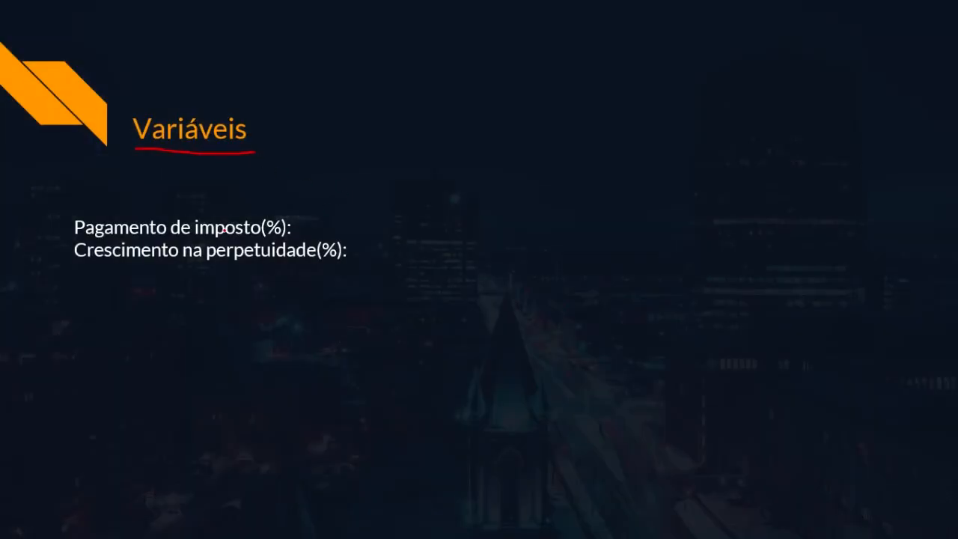